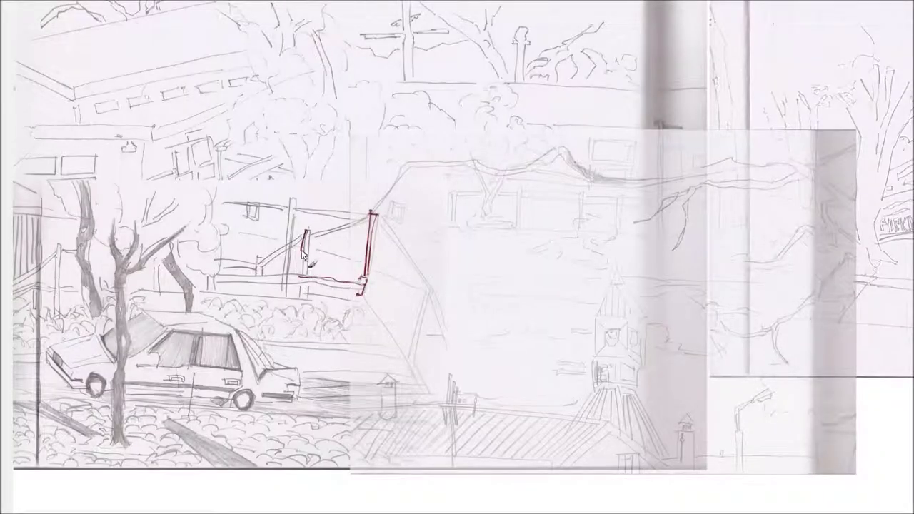
# - Ink the fence posts' top edge in red-brown and the curly strokes of the round bush
pyautogui.moveTo(371, 214)
pyautogui.mouseDown()
pyautogui.moveTo(370, 236)
pyautogui.moveTo(307, 232)
pyautogui.moveTo(256, 266)
pyautogui.mouseUp()
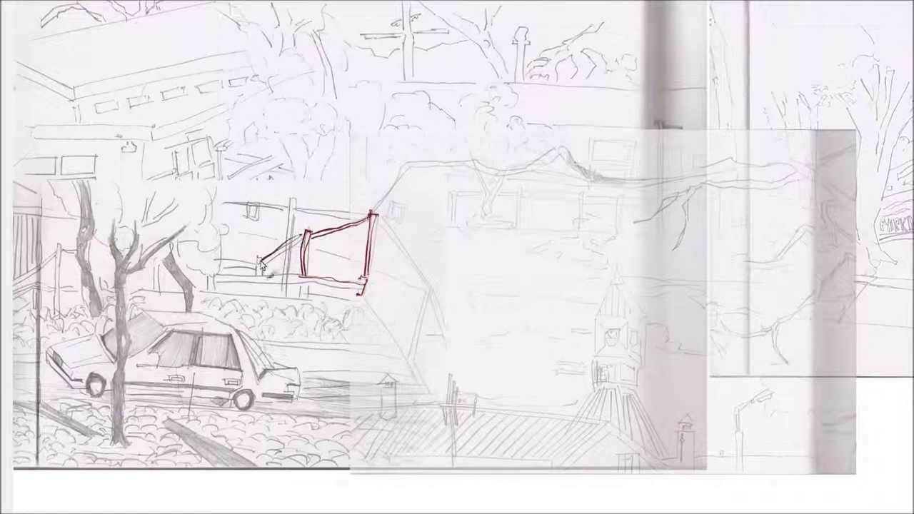
pyautogui.moveTo(259, 267); pyautogui.dragTo(217, 261)
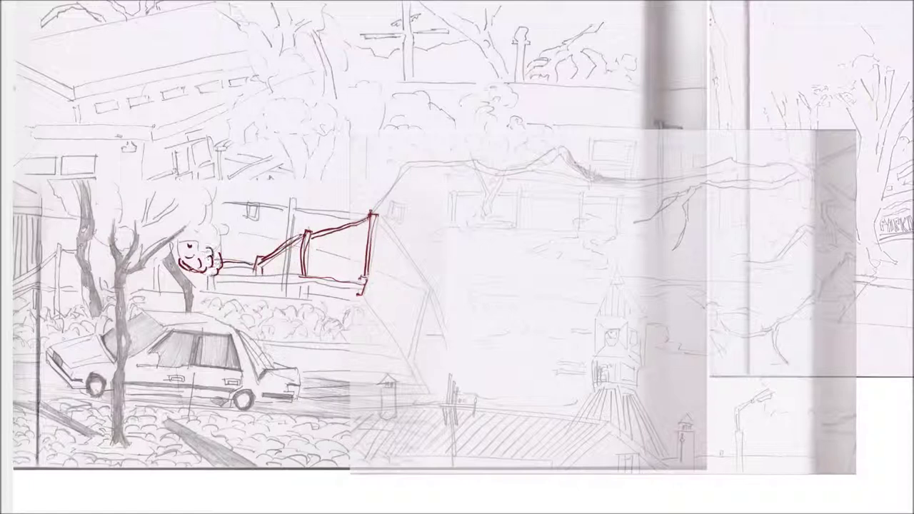
pyautogui.moveTo(221, 227)
pyautogui.mouseDown()
pyautogui.moveTo(184, 247)
pyautogui.moveTo(187, 310)
pyautogui.mouseUp()
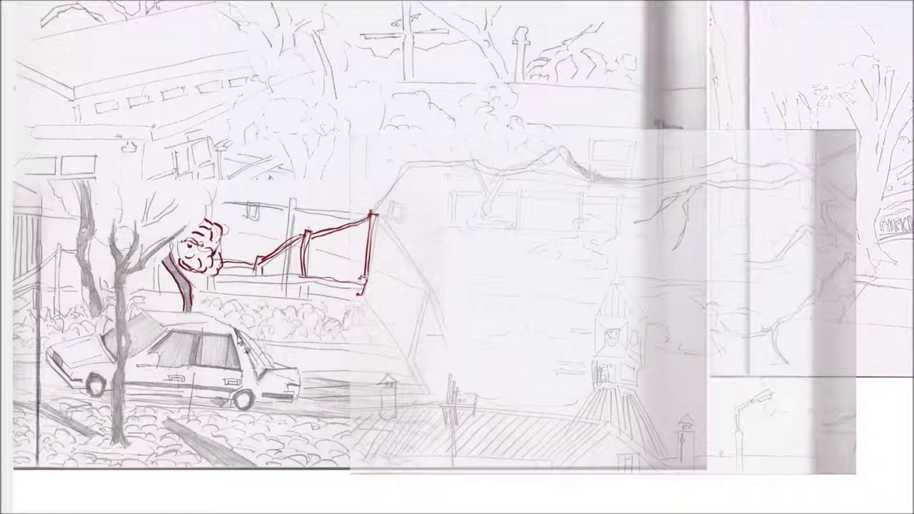
# - Trace the parked car's hood, roof, window pillars, door, front wheel and lower body line
pyautogui.moveTo(265, 377)
pyautogui.mouseDown()
pyautogui.moveTo(268, 398)
pyautogui.moveTo(242, 414)
pyautogui.moveTo(223, 397)
pyautogui.mouseUp()
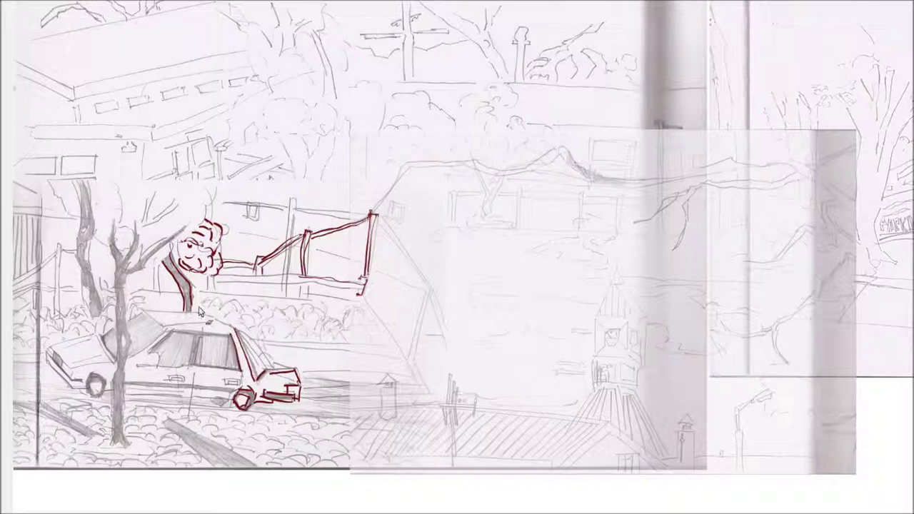
pyautogui.moveTo(143, 312)
pyautogui.mouseDown()
pyautogui.moveTo(228, 329)
pyautogui.moveTo(149, 357)
pyautogui.mouseUp()
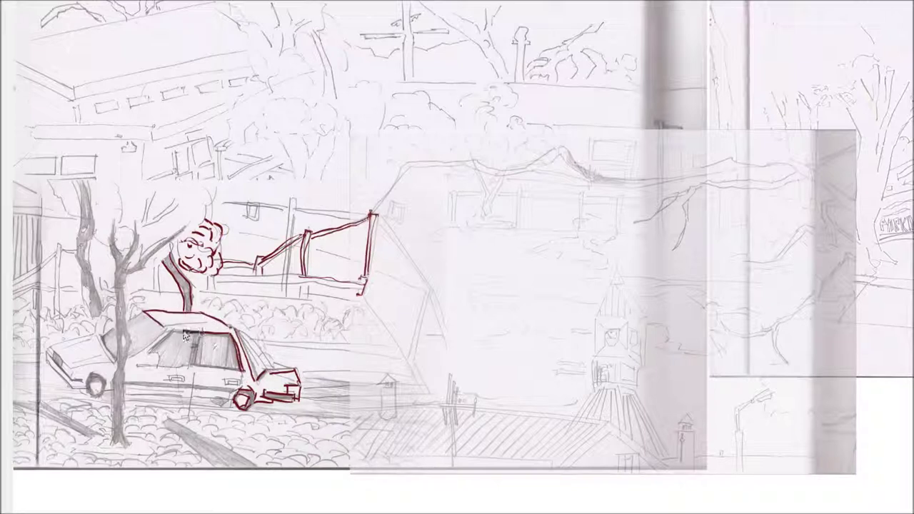
pyautogui.moveTo(190, 342)
pyautogui.mouseDown()
pyautogui.moveTo(171, 354)
pyautogui.moveTo(168, 372)
pyautogui.moveTo(207, 354)
pyautogui.moveTo(258, 379)
pyautogui.moveTo(136, 365)
pyautogui.moveTo(192, 382)
pyautogui.moveTo(191, 397)
pyautogui.mouseUp()
pyautogui.moveTo(222, 378)
pyautogui.mouseDown()
pyautogui.moveTo(250, 396)
pyautogui.moveTo(257, 389)
pyautogui.mouseUp()
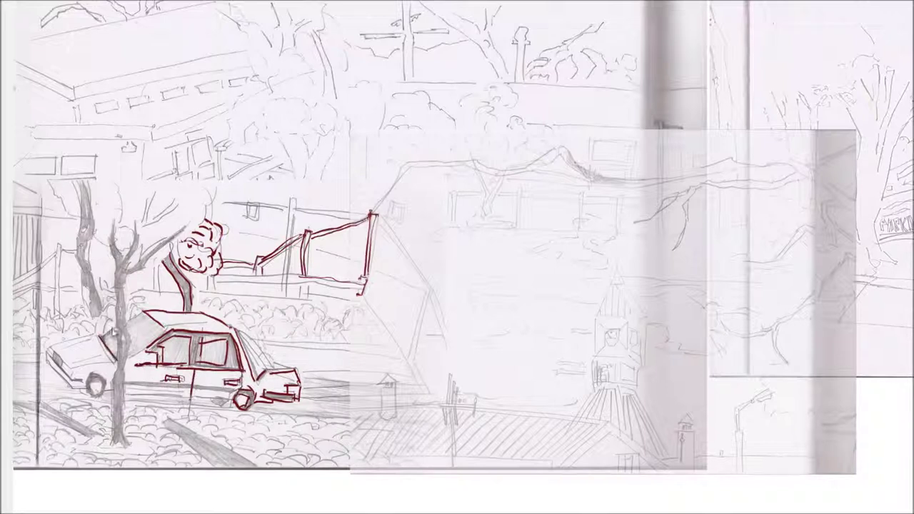
pyautogui.moveTo(47, 353); pyautogui.dragTo(79, 372)
pyautogui.moveTo(107, 359)
pyautogui.mouseDown()
pyautogui.moveTo(89, 386)
pyautogui.moveTo(110, 397)
pyautogui.mouseUp()
pyautogui.moveTo(240, 394); pyautogui.dragTo(123, 394)
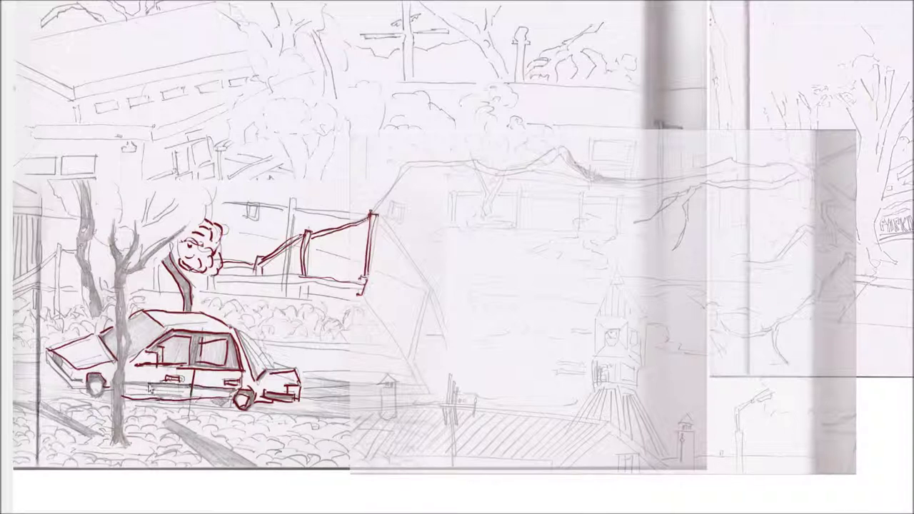
# - Ink the tree trunk in front of the car, its two branches, and the upper background trunk
pyautogui.moveTo(127, 293)
pyautogui.mouseDown()
pyautogui.moveTo(136, 350)
pyautogui.moveTo(126, 447)
pyautogui.mouseUp()
pyautogui.moveTo(119, 342)
pyautogui.mouseDown()
pyautogui.moveTo(111, 458)
pyautogui.moveTo(136, 448)
pyautogui.mouseUp()
pyautogui.moveTo(133, 226)
pyautogui.mouseDown()
pyautogui.moveTo(120, 330)
pyautogui.moveTo(184, 226)
pyautogui.mouseUp()
pyautogui.moveTo(152, 271)
pyautogui.mouseDown()
pyautogui.moveTo(107, 330)
pyautogui.moveTo(84, 240)
pyautogui.moveTo(93, 245)
pyautogui.mouseUp()
pyautogui.moveTo(74, 188); pyautogui.dragTo(80, 239)
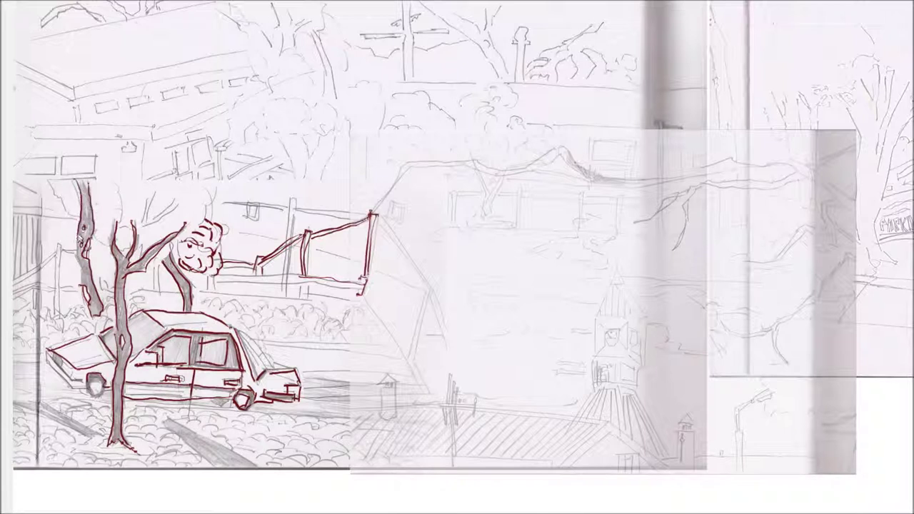
# - Ink the background tree's branch and canopy, the top-left sign, and a squiggle above the bush
pyautogui.moveTo(63, 212); pyautogui.dragTo(39, 187)
pyautogui.moveTo(93, 175)
pyautogui.mouseDown()
pyautogui.moveTo(60, 157)
pyautogui.moveTo(86, 172)
pyautogui.moveTo(15, 172)
pyautogui.moveTo(61, 163)
pyautogui.mouseUp()
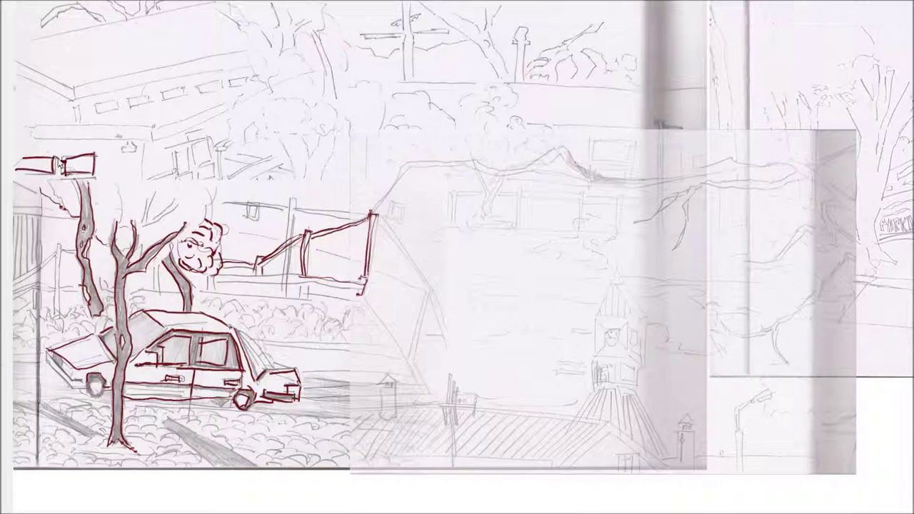
pyautogui.moveTo(107, 184)
pyautogui.mouseDown()
pyautogui.moveTo(126, 214)
pyautogui.moveTo(161, 223)
pyautogui.mouseUp()
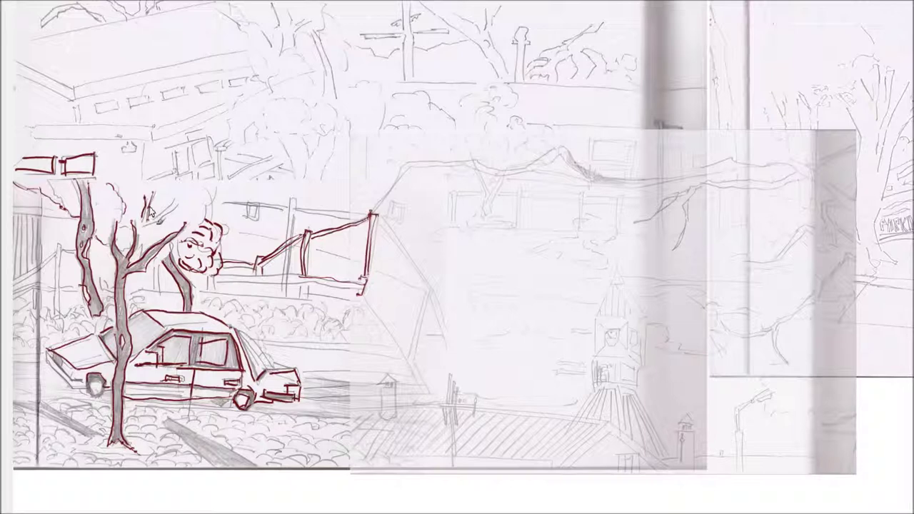
pyautogui.moveTo(208, 187); pyautogui.dragTo(214, 214)
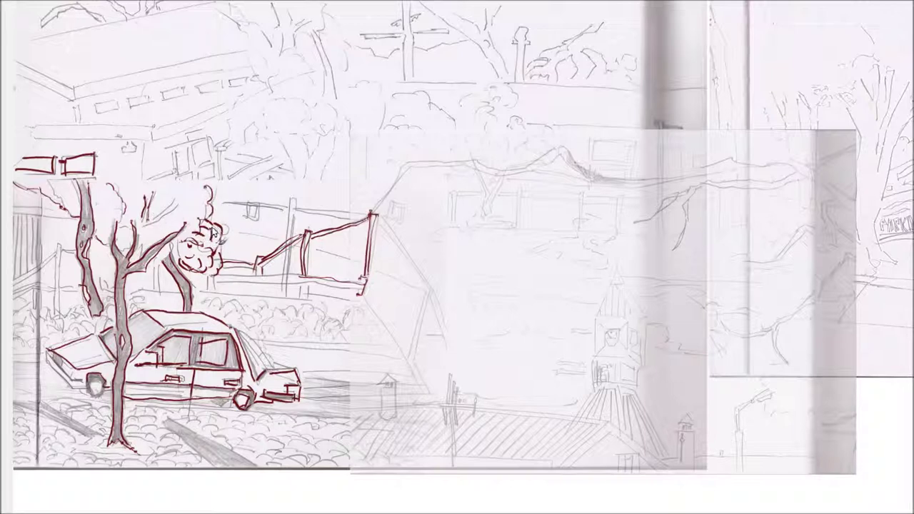
# - Trace the vertical pole, the hedge behind the car and the wall line left of the tree
pyautogui.moveTo(306, 287); pyautogui.dragTo(307, 298)
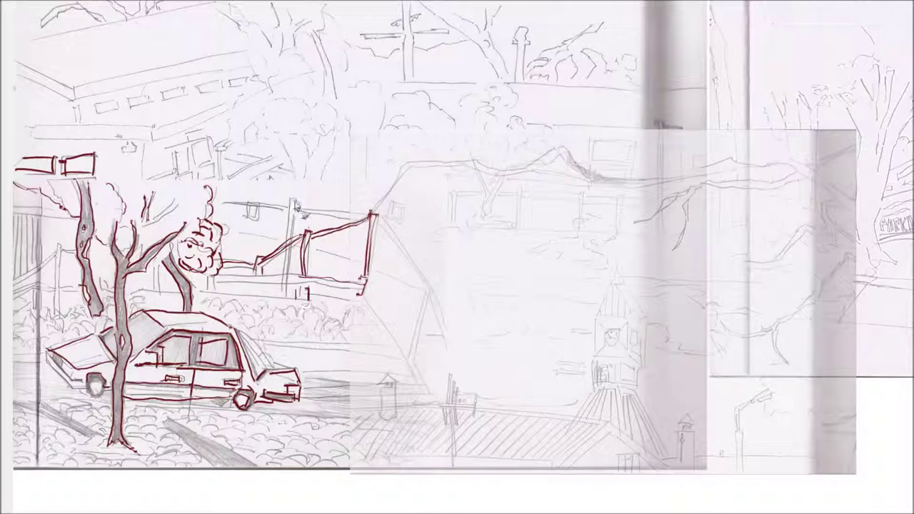
pyautogui.moveTo(292, 200); pyautogui.dragTo(291, 318)
pyautogui.moveTo(293, 259)
pyautogui.mouseDown()
pyautogui.moveTo(278, 332)
pyautogui.moveTo(214, 314)
pyautogui.moveTo(292, 335)
pyautogui.moveTo(350, 327)
pyautogui.moveTo(386, 337)
pyautogui.moveTo(321, 308)
pyautogui.moveTo(107, 286)
pyautogui.moveTo(114, 304)
pyautogui.moveTo(16, 282)
pyautogui.mouseUp()
pyautogui.moveTo(15, 212)
pyautogui.mouseDown()
pyautogui.moveTo(41, 215)
pyautogui.moveTo(44, 190)
pyautogui.moveTo(78, 225)
pyautogui.moveTo(39, 294)
pyautogui.mouseUp()
# - Outline the left building's long beam, roof diagonal, row of windows and under-roof lines
pyautogui.moveTo(153, 130)
pyautogui.mouseDown()
pyautogui.moveTo(31, 137)
pyautogui.moveTo(152, 138)
pyautogui.moveTo(120, 142)
pyautogui.mouseUp()
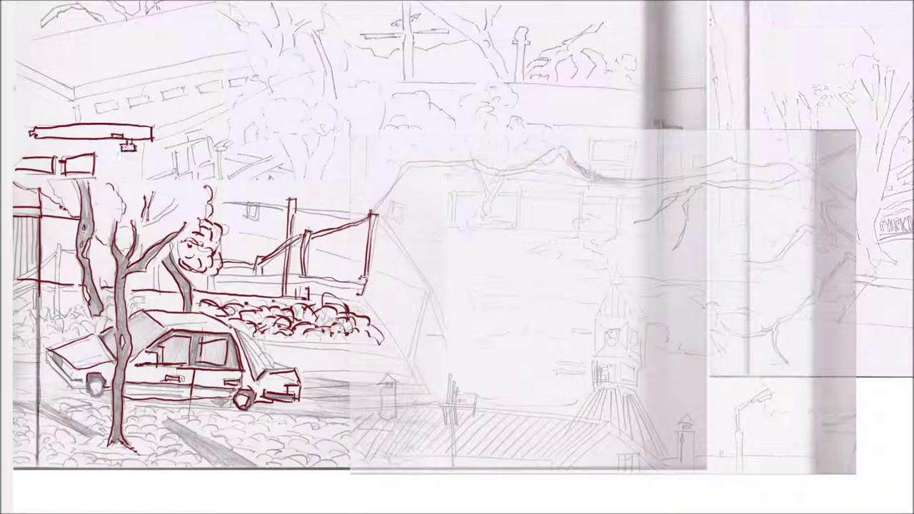
pyautogui.moveTo(73, 115)
pyautogui.mouseDown()
pyautogui.moveTo(73, 89)
pyautogui.moveTo(13, 61)
pyautogui.mouseUp()
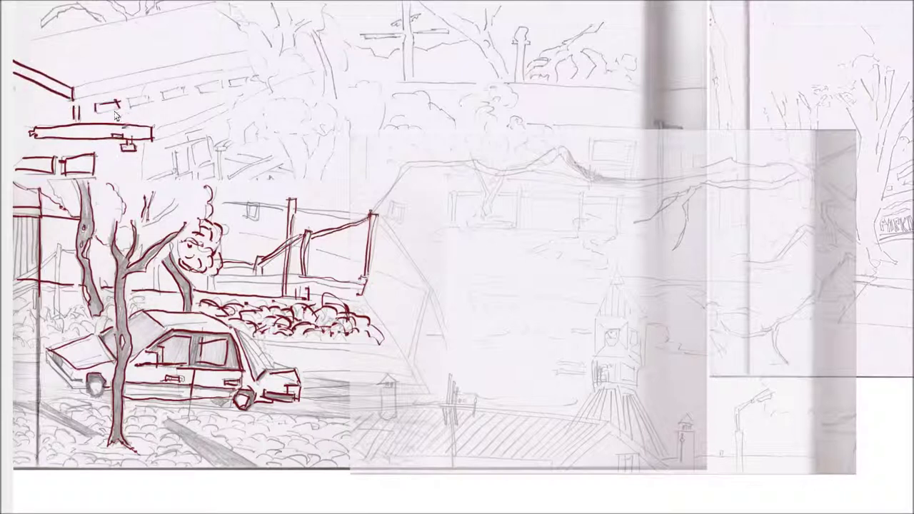
pyautogui.moveTo(128, 108); pyautogui.dragTo(247, 79)
pyautogui.moveTo(223, 107)
pyautogui.mouseDown()
pyautogui.moveTo(152, 137)
pyautogui.moveTo(232, 133)
pyautogui.mouseUp()
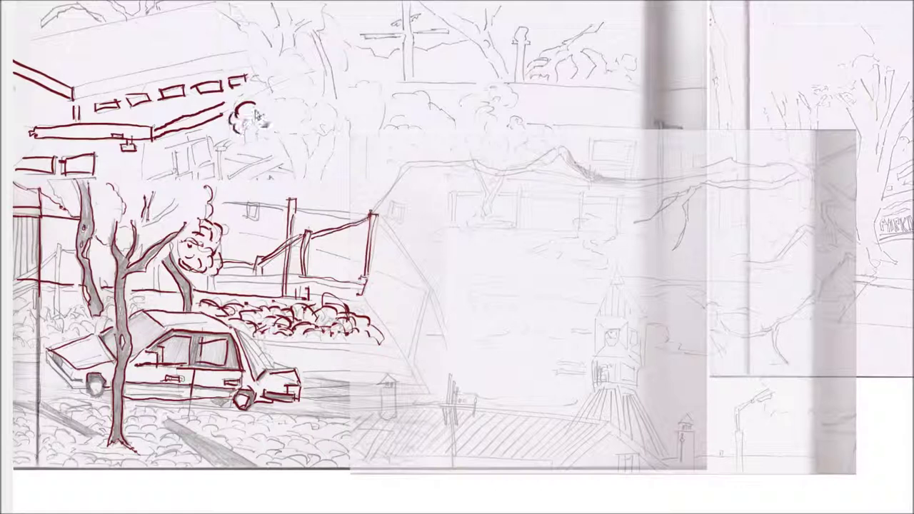
# - Check the CamStudio recording from the tray, then ink the slanted roof edge and small chimney
pyautogui.press('super')
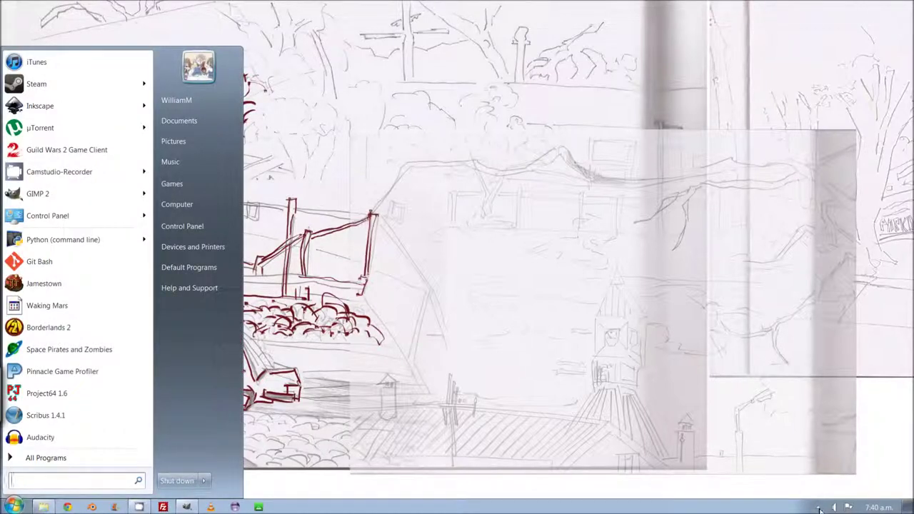
pyautogui.click(819, 507)
pyautogui.moveTo(373, 215)
pyautogui.mouseDown()
pyautogui.moveTo(432, 300)
pyautogui.moveTo(409, 366)
pyautogui.mouseUp()
pyautogui.moveTo(431, 297); pyautogui.dragTo(411, 368)
pyautogui.moveTo(364, 294); pyautogui.dragTo(431, 405)
pyautogui.moveTo(379, 386)
pyautogui.mouseDown()
pyautogui.moveTo(401, 384)
pyautogui.moveTo(382, 414)
pyautogui.moveTo(396, 421)
pyautogui.moveTo(349, 406)
pyautogui.moveTo(332, 412)
pyautogui.moveTo(357, 458)
pyautogui.moveTo(294, 419)
pyautogui.moveTo(257, 421)
pyautogui.moveTo(259, 452)
pyautogui.moveTo(335, 465)
pyautogui.mouseUp()
# - Add red-brown scallops along the bottom and left edge of the bush before the car
pyautogui.moveTo(250, 438); pyautogui.dragTo(276, 433)
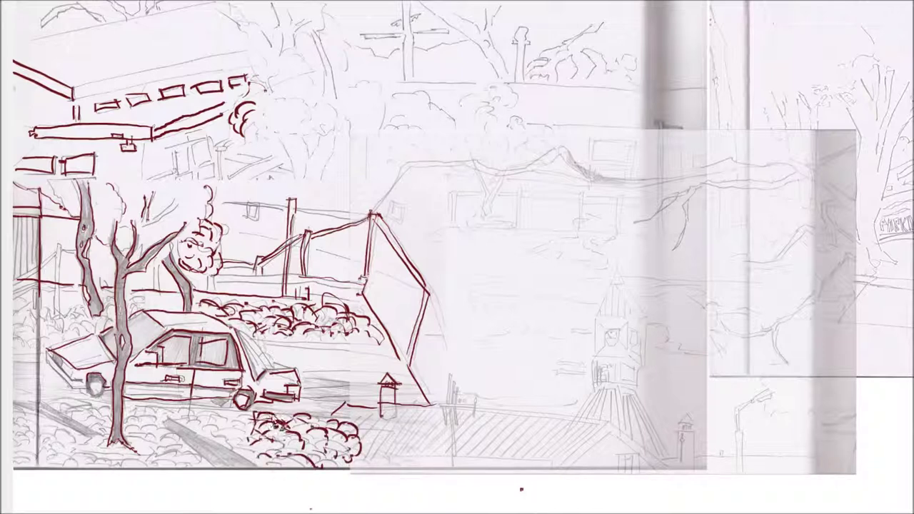
pyautogui.moveTo(259, 433); pyautogui.dragTo(221, 429)
pyautogui.moveTo(270, 458)
pyautogui.mouseDown()
pyautogui.moveTo(214, 418)
pyautogui.moveTo(239, 396)
pyautogui.moveTo(300, 407)
pyautogui.mouseUp()
pyautogui.moveTo(292, 301); pyautogui.dragTo(303, 318)
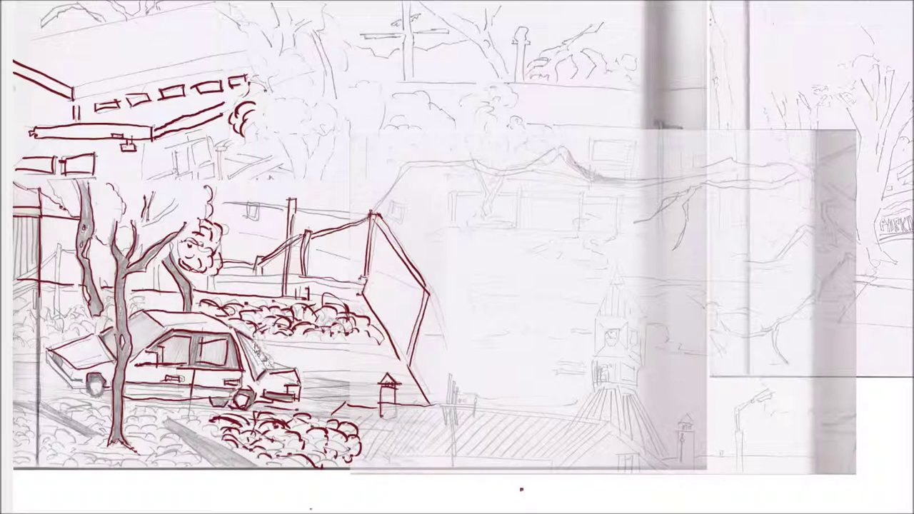
# - Ink the diagonal sidewalk edge, the car's front wheel and the grass below it
pyautogui.moveTo(163, 419)
pyautogui.mouseDown()
pyautogui.moveTo(257, 467)
pyautogui.moveTo(187, 452)
pyautogui.moveTo(226, 475)
pyautogui.moveTo(152, 452)
pyautogui.moveTo(175, 461)
pyautogui.moveTo(193, 408)
pyautogui.moveTo(250, 420)
pyautogui.moveTo(212, 407)
pyautogui.mouseUp()
pyautogui.moveTo(130, 428); pyautogui.dragTo(218, 472)
pyautogui.moveTo(161, 431); pyautogui.dragTo(201, 463)
pyautogui.moveTo(126, 400); pyautogui.dragTo(113, 423)
pyautogui.moveTo(88, 383)
pyautogui.mouseDown()
pyautogui.moveTo(112, 401)
pyautogui.moveTo(106, 413)
pyautogui.mouseUp()
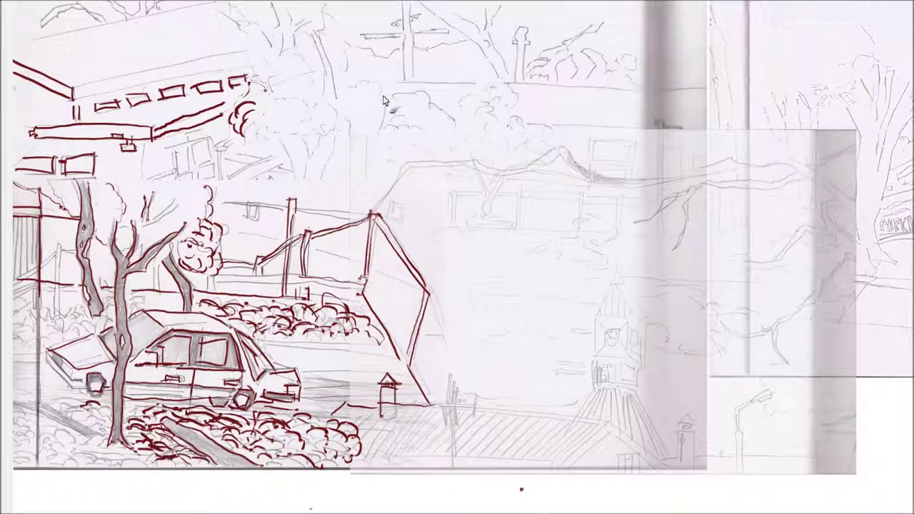
# - Trace the top utility pole's post, crossbars, wire and small insulator
pyautogui.moveTo(406, 4)
pyautogui.mouseDown()
pyautogui.moveTo(406, 60)
pyautogui.moveTo(360, 34)
pyautogui.moveTo(410, 38)
pyautogui.mouseUp()
pyautogui.moveTo(412, 32); pyautogui.dragTo(412, 79)
pyautogui.moveTo(410, 4); pyautogui.dragTo(412, 50)
pyautogui.moveTo(390, 16)
pyautogui.mouseDown()
pyautogui.moveTo(424, 15)
pyautogui.moveTo(449, 32)
pyautogui.mouseUp()
pyautogui.moveTo(420, 3); pyautogui.dragTo(498, 76)
pyautogui.moveTo(480, 40); pyautogui.dragTo(486, 46)
pyautogui.moveTo(472, 28)
pyautogui.mouseDown()
pyautogui.moveTo(442, 7)
pyautogui.moveTo(509, 76)
pyautogui.mouseUp()
# - Ink the diagonal trunk, the cross-shaped lamp post, its foliage and the long horizon line
pyautogui.moveTo(494, 11)
pyautogui.mouseDown()
pyautogui.moveTo(485, 35)
pyautogui.moveTo(518, 79)
pyautogui.mouseUp()
pyautogui.moveTo(522, 32)
pyautogui.mouseDown()
pyautogui.moveTo(522, 80)
pyautogui.moveTo(539, 43)
pyautogui.mouseUp()
pyautogui.moveTo(528, 54)
pyautogui.mouseDown()
pyautogui.moveTo(565, 84)
pyautogui.moveTo(556, 68)
pyautogui.moveTo(596, 84)
pyautogui.mouseUp()
pyautogui.moveTo(586, 49); pyautogui.dragTo(636, 84)
pyautogui.moveTo(712, 87); pyautogui.dragTo(376, 85)
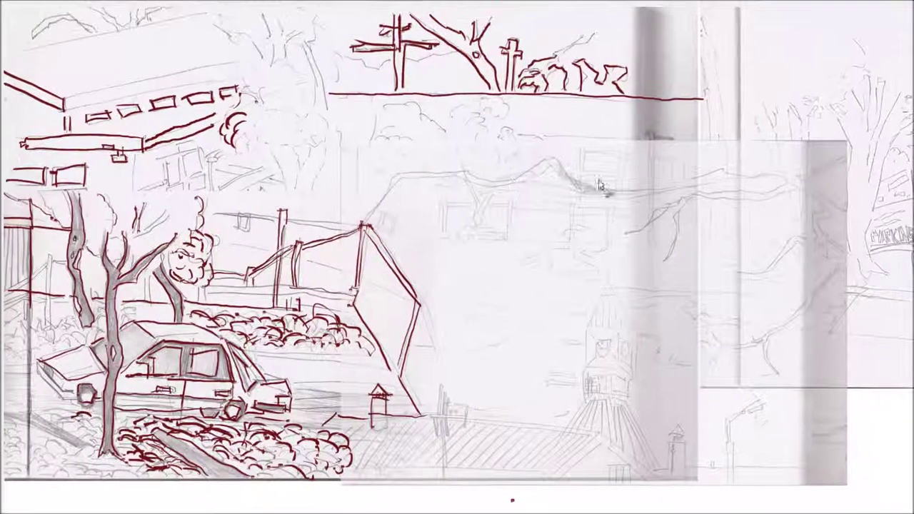
# - Trace the ridge from the peak to the roofline, then the sign with inner lines, two posts and crossbar
pyautogui.moveTo(544, 160)
pyautogui.mouseDown()
pyautogui.moveTo(509, 183)
pyautogui.moveTo(360, 224)
pyautogui.mouseUp()
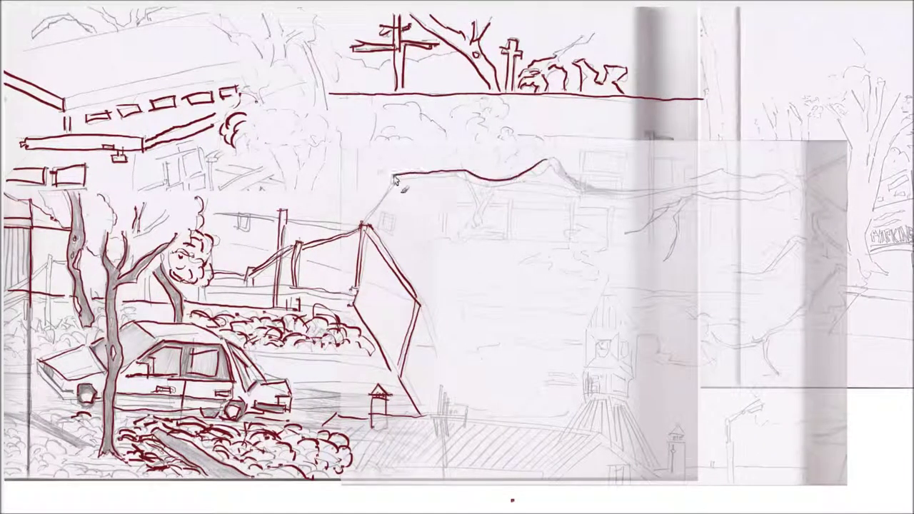
pyautogui.moveTo(550, 170); pyautogui.dragTo(377, 212)
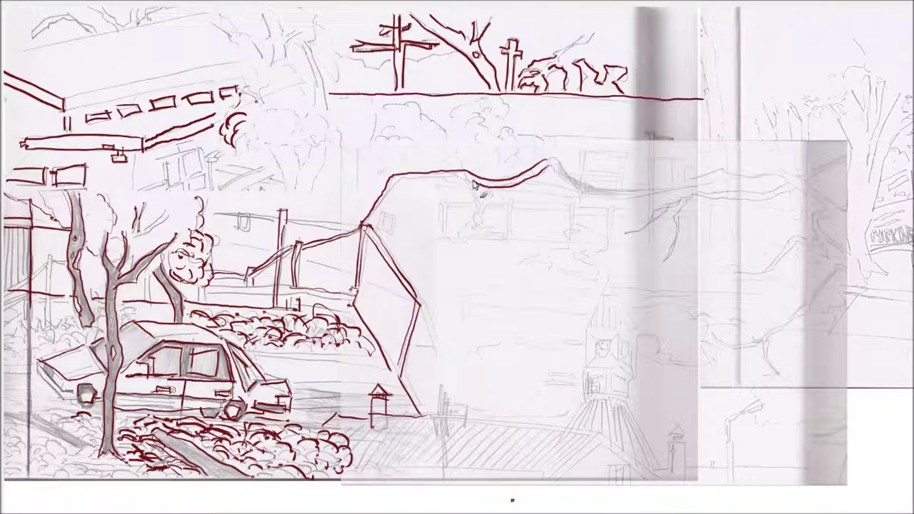
pyautogui.moveTo(572, 180)
pyautogui.mouseDown()
pyautogui.moveTo(604, 150)
pyautogui.moveTo(582, 153)
pyautogui.moveTo(623, 172)
pyautogui.moveTo(595, 163)
pyautogui.moveTo(616, 188)
pyautogui.mouseUp()
pyautogui.moveTo(571, 208); pyautogui.dragTo(570, 244)
pyautogui.moveTo(611, 209); pyautogui.dragTo(610, 246)
pyautogui.moveTo(576, 210)
pyautogui.mouseDown()
pyautogui.moveTo(629, 216)
pyautogui.moveTo(510, 204)
pyautogui.moveTo(510, 240)
pyautogui.mouseUp()
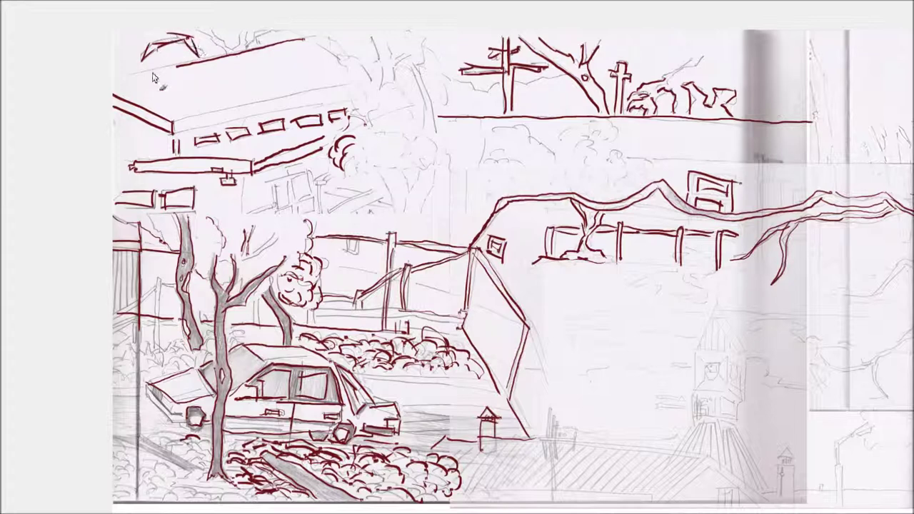
# - Extend the roof line near its peak and ink scallops around the tree canopy
pyautogui.moveTo(154, 71); pyautogui.dragTo(120, 77)
pyautogui.moveTo(209, 34)
pyautogui.mouseDown()
pyautogui.moveTo(203, 55)
pyautogui.moveTo(177, 50)
pyautogui.mouseUp()
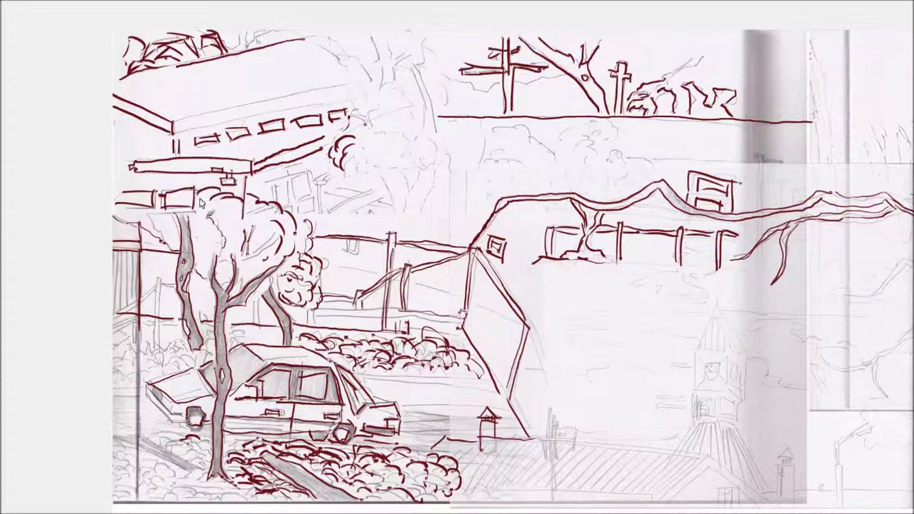
pyautogui.moveTo(224, 212)
pyautogui.mouseDown()
pyautogui.moveTo(265, 226)
pyautogui.moveTo(251, 268)
pyautogui.moveTo(257, 227)
pyautogui.mouseUp()
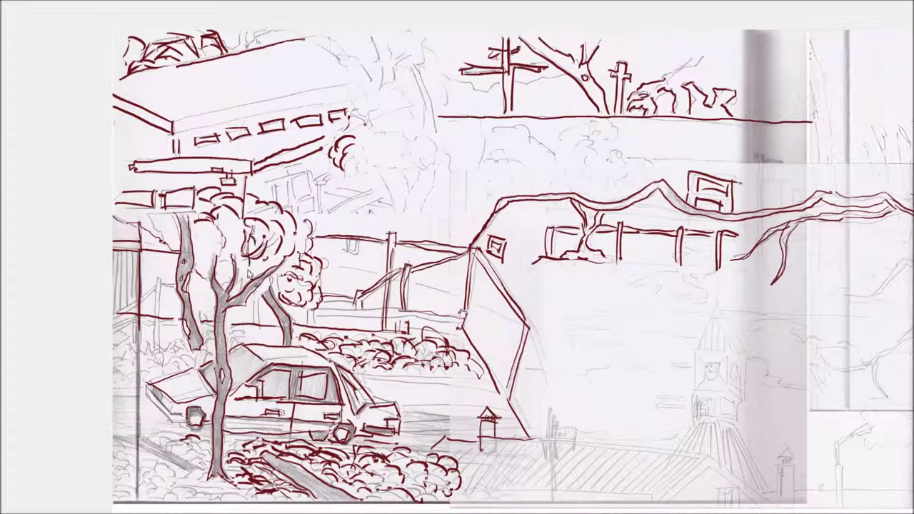
pyautogui.moveTo(252, 275)
pyautogui.mouseDown()
pyautogui.moveTo(272, 263)
pyautogui.moveTo(211, 227)
pyautogui.moveTo(213, 271)
pyautogui.moveTo(202, 236)
pyautogui.mouseUp()
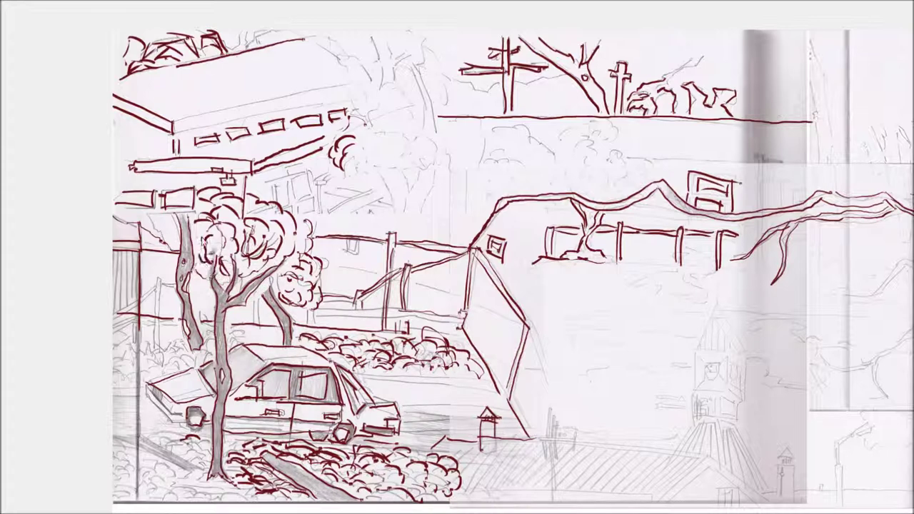
pyautogui.moveTo(213, 268)
pyautogui.mouseDown()
pyautogui.moveTo(194, 236)
pyautogui.moveTo(180, 249)
pyautogui.moveTo(160, 214)
pyautogui.moveTo(147, 222)
pyautogui.mouseUp()
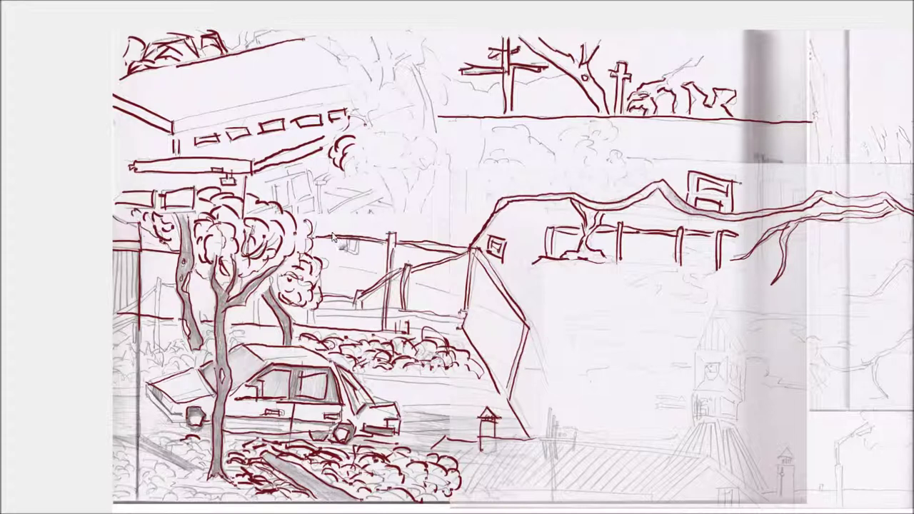
# - Ink the small bush's right side and the scalloped foliage rising above it
pyautogui.moveTo(352, 163)
pyautogui.mouseDown()
pyautogui.moveTo(368, 175)
pyautogui.moveTo(355, 158)
pyautogui.mouseUp()
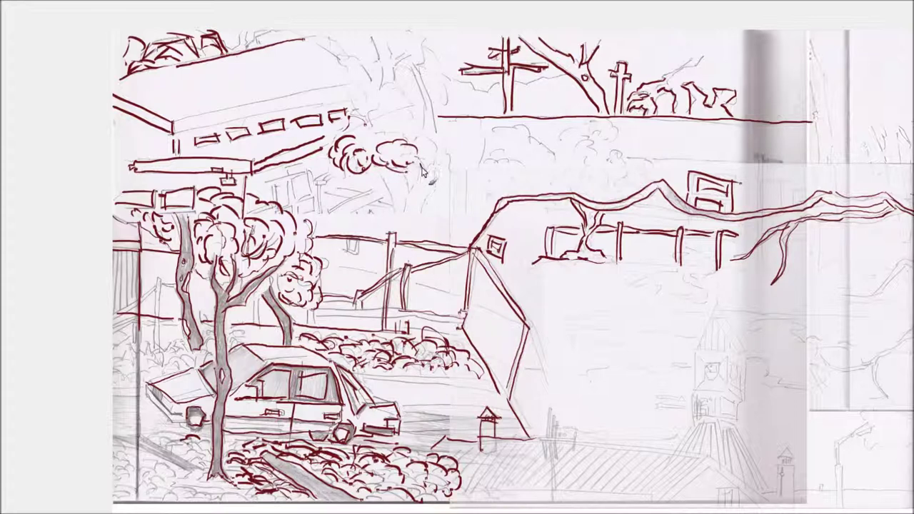
pyautogui.moveTo(447, 157); pyautogui.dragTo(373, 126)
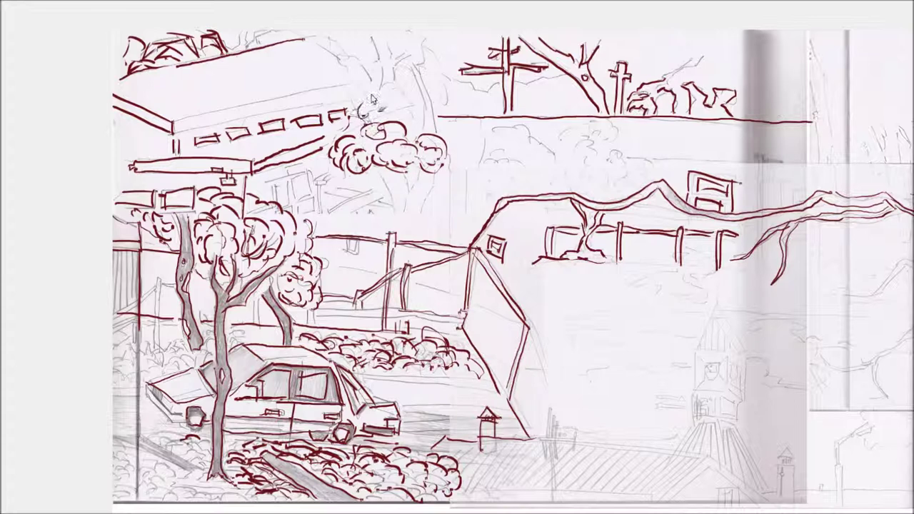
pyautogui.moveTo(374, 80)
pyautogui.mouseDown()
pyautogui.moveTo(393, 32)
pyautogui.moveTo(356, 68)
pyautogui.moveTo(375, 96)
pyautogui.moveTo(348, 57)
pyautogui.moveTo(340, 68)
pyautogui.moveTo(412, 42)
pyautogui.moveTo(404, 66)
pyautogui.moveTo(426, 142)
pyautogui.mouseUp()
# - Ink the tall tree trunk down toward the fence and hatch the area left of it
pyautogui.moveTo(427, 91); pyautogui.dragTo(433, 136)
pyautogui.moveTo(419, 172); pyautogui.dragTo(396, 219)
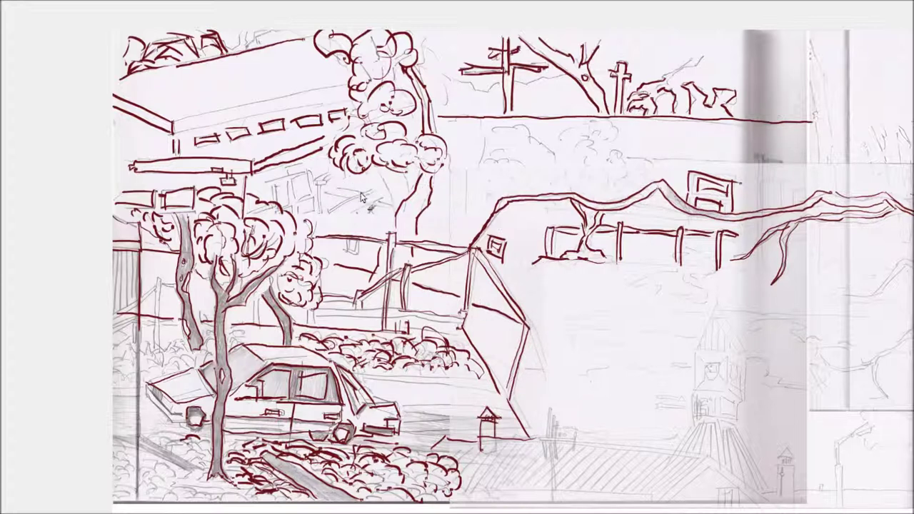
pyautogui.moveTo(333, 196)
pyautogui.mouseDown()
pyautogui.moveTo(361, 209)
pyautogui.moveTo(330, 210)
pyautogui.mouseUp()
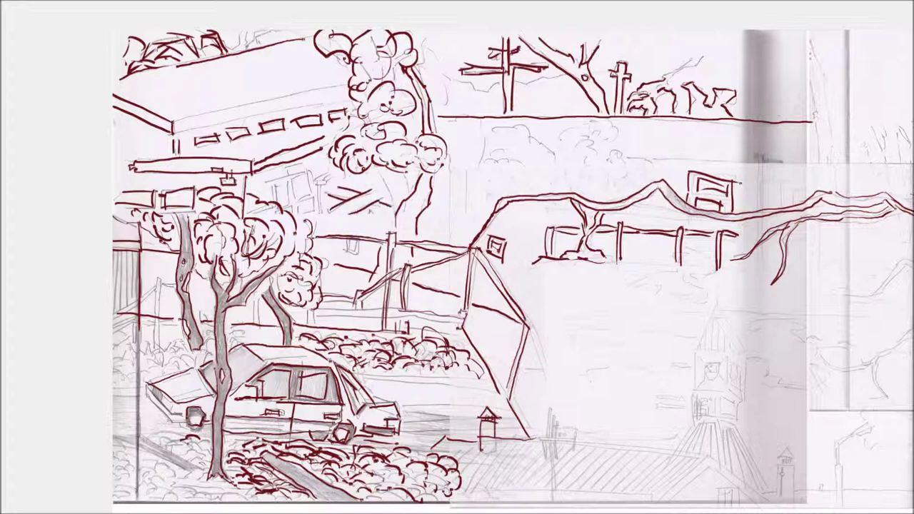
# - Outline the small windows and marks on the building left of the trunk
pyautogui.moveTo(309, 182); pyautogui.dragTo(297, 195)
pyautogui.moveTo(278, 186); pyautogui.dragTo(286, 205)
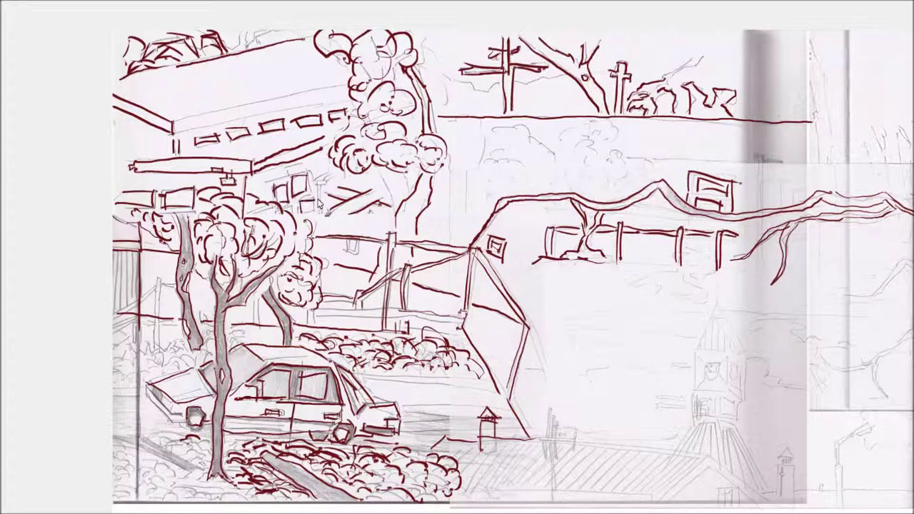
pyautogui.moveTo(300, 222)
pyautogui.mouseDown()
pyautogui.moveTo(318, 203)
pyautogui.moveTo(293, 171)
pyautogui.moveTo(280, 177)
pyautogui.moveTo(280, 201)
pyautogui.mouseUp()
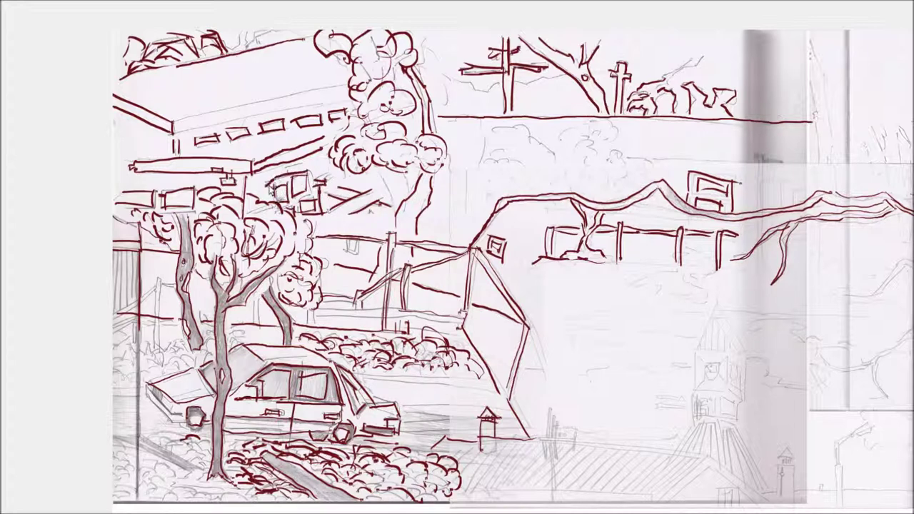
pyautogui.moveTo(349, 243); pyautogui.dragTo(354, 252)
pyautogui.moveTo(362, 160); pyautogui.dragTo(341, 154)
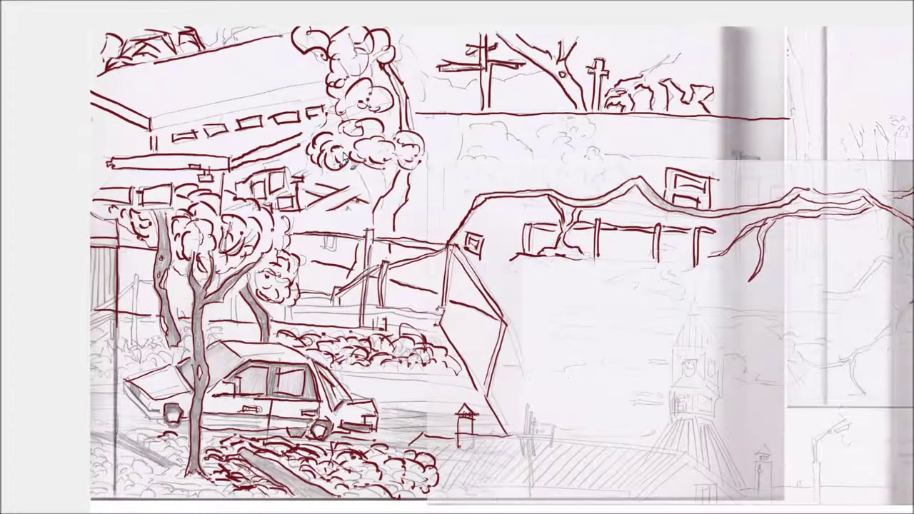
# - Ink the clock tower's pointed roof triangle and the box beneath it
pyautogui.moveTo(694, 278); pyautogui.dragTo(679, 341)
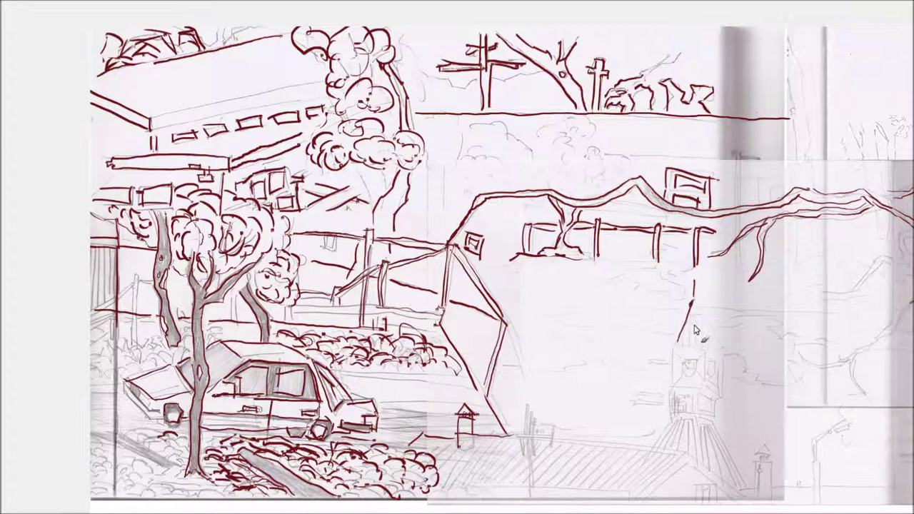
pyautogui.moveTo(691, 309)
pyautogui.mouseDown()
pyautogui.moveTo(712, 348)
pyautogui.moveTo(677, 341)
pyautogui.moveTo(675, 394)
pyautogui.mouseUp()
pyautogui.moveTo(709, 350)
pyautogui.mouseDown()
pyautogui.moveTo(706, 386)
pyautogui.moveTo(672, 389)
pyautogui.mouseUp()
pyautogui.moveTo(710, 348); pyautogui.dragTo(727, 377)
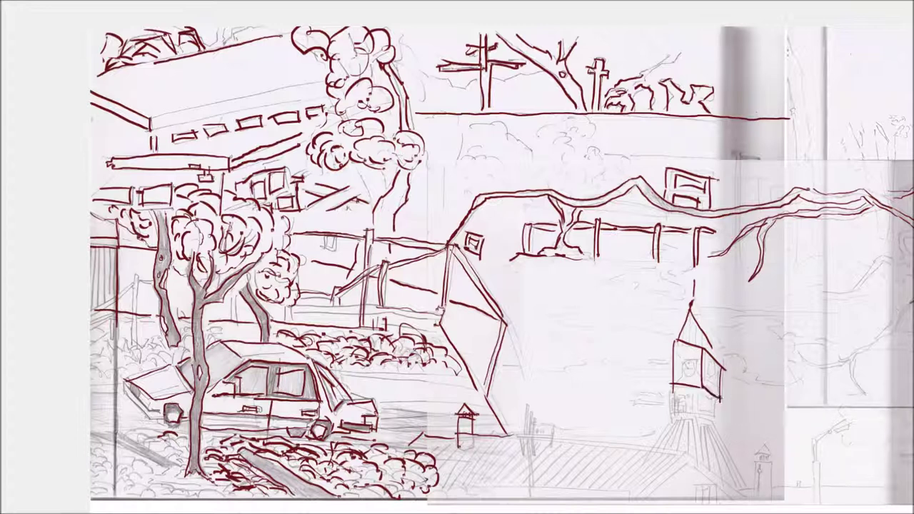
# - Add the tower's two windows, bottom edge and sloping base, a right branch and zigzag ground strokes
pyautogui.moveTo(682, 359)
pyautogui.mouseDown()
pyautogui.moveTo(683, 373)
pyautogui.moveTo(716, 376)
pyautogui.moveTo(686, 394)
pyautogui.moveTo(695, 400)
pyautogui.moveTo(692, 385)
pyautogui.mouseUp()
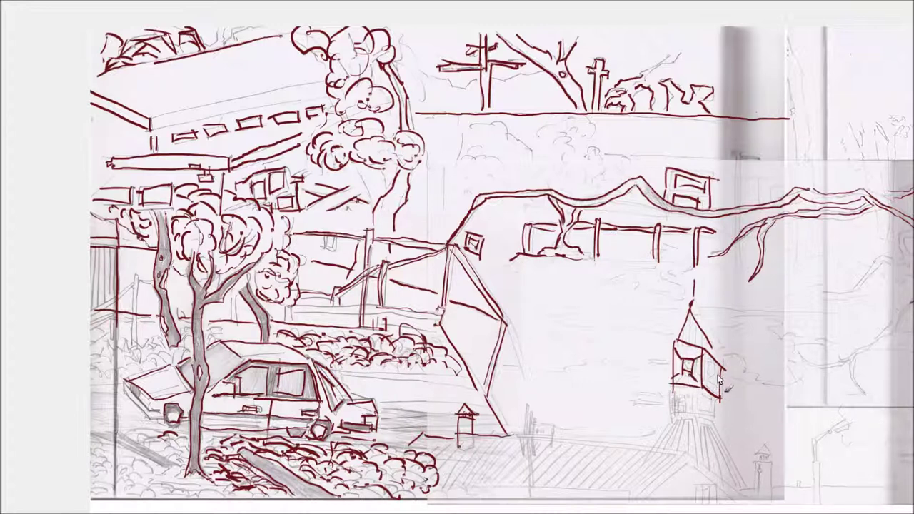
pyautogui.moveTo(713, 369); pyautogui.dragTo(718, 384)
pyautogui.moveTo(698, 392); pyautogui.dragTo(711, 404)
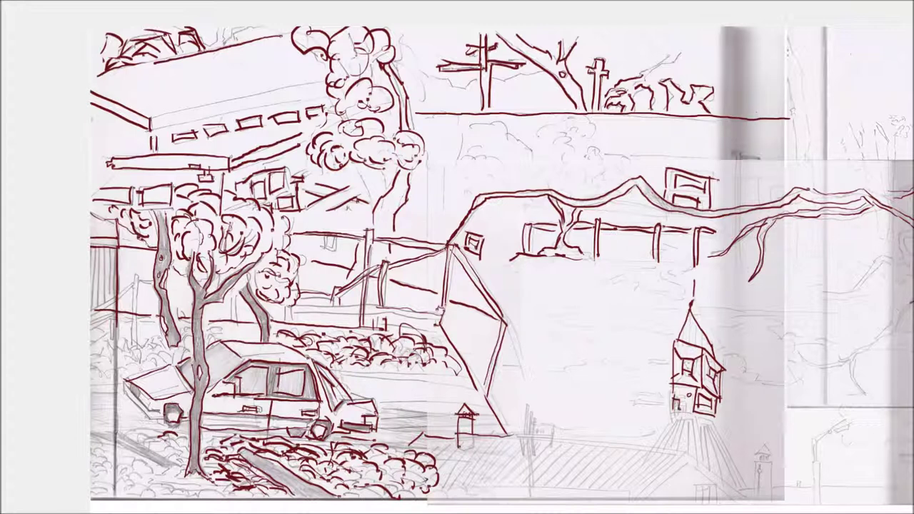
pyautogui.moveTo(657, 434); pyautogui.dragTo(674, 418)
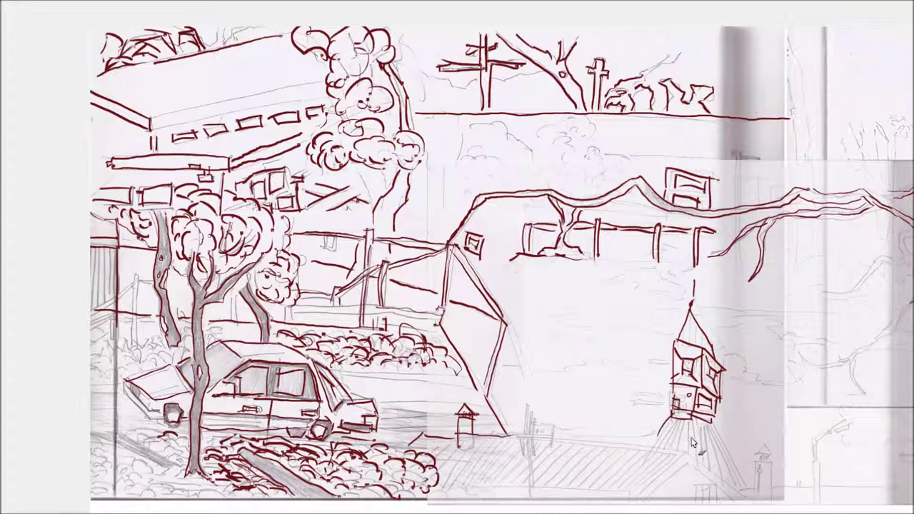
pyautogui.moveTo(716, 421); pyautogui.dragTo(745, 491)
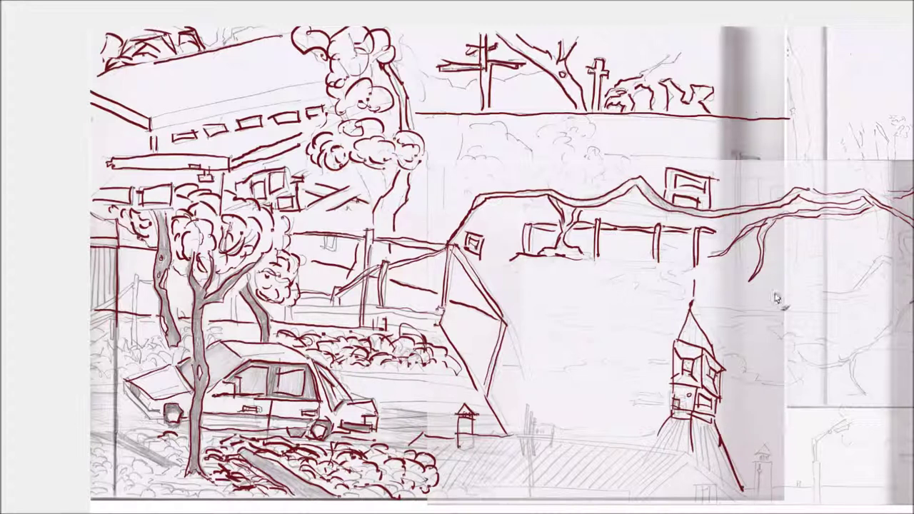
pyautogui.moveTo(882, 258)
pyautogui.mouseDown()
pyautogui.moveTo(836, 294)
pyautogui.moveTo(812, 289)
pyautogui.moveTo(852, 297)
pyautogui.moveTo(893, 261)
pyautogui.moveTo(901, 270)
pyautogui.moveTo(892, 257)
pyautogui.moveTo(897, 262)
pyautogui.moveTo(906, 227)
pyautogui.mouseUp()
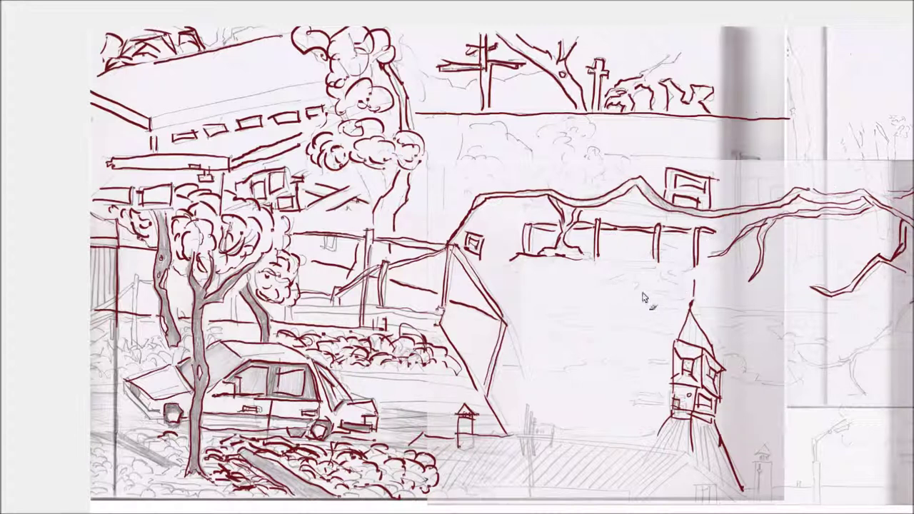
pyautogui.moveTo(599, 405)
pyautogui.mouseDown()
pyautogui.moveTo(593, 432)
pyautogui.moveTo(575, 425)
pyautogui.moveTo(608, 405)
pyautogui.moveTo(549, 358)
pyautogui.moveTo(600, 342)
pyautogui.moveTo(611, 354)
pyautogui.moveTo(607, 377)
pyautogui.moveTo(649, 386)
pyautogui.moveTo(652, 354)
pyautogui.moveTo(609, 406)
pyautogui.moveTo(643, 395)
pyautogui.moveTo(657, 368)
pyautogui.moveTo(653, 390)
pyautogui.moveTo(652, 354)
pyautogui.moveTo(656, 375)
pyautogui.mouseUp()
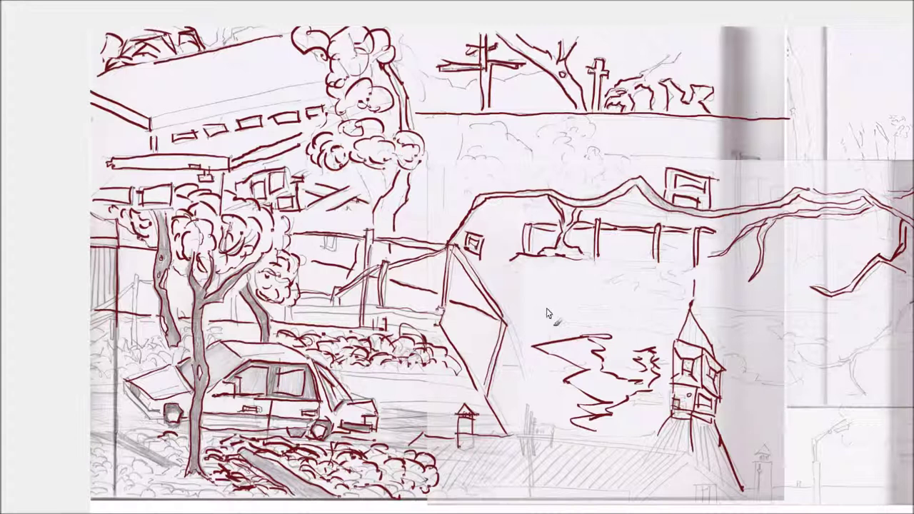
# - Draw zigzag field strokes, undo a stray mark, and extend the horizon line to the right
pyautogui.moveTo(565, 294)
pyautogui.mouseDown()
pyautogui.moveTo(550, 286)
pyautogui.moveTo(568, 269)
pyautogui.mouseUp()
pyautogui.hotkey('ctrl', 'z')
pyautogui.moveTo(529, 343); pyautogui.dragTo(539, 389)
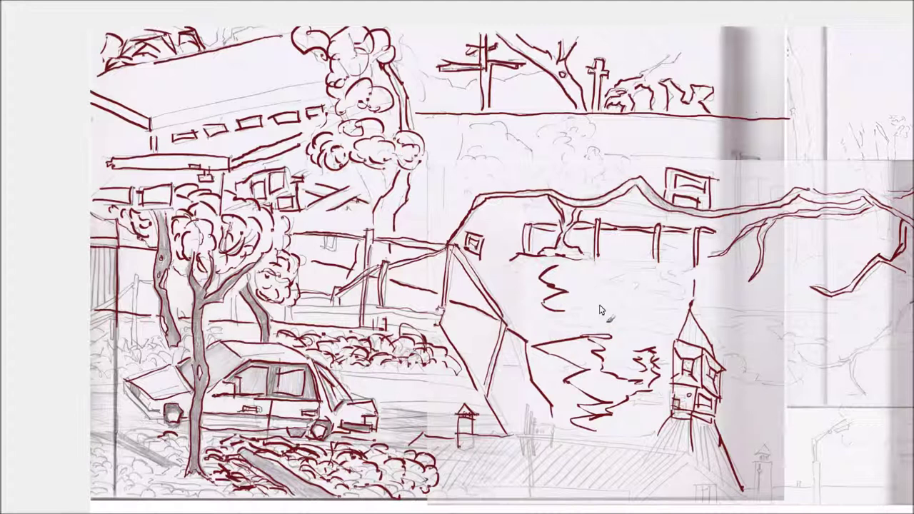
pyautogui.moveTo(583, 319)
pyautogui.mouseDown()
pyautogui.moveTo(586, 286)
pyautogui.moveTo(674, 290)
pyautogui.moveTo(642, 261)
pyautogui.moveTo(562, 266)
pyautogui.mouseUp()
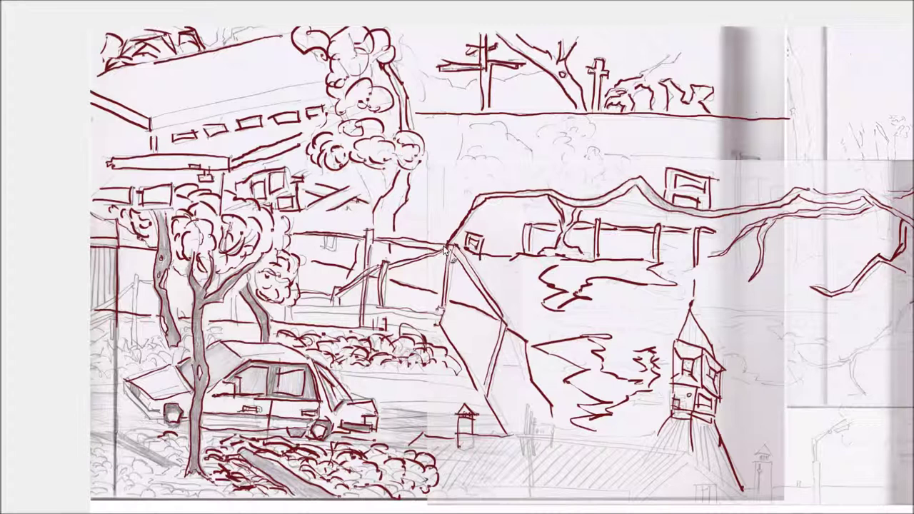
pyautogui.moveTo(726, 270); pyautogui.dragTo(899, 266)
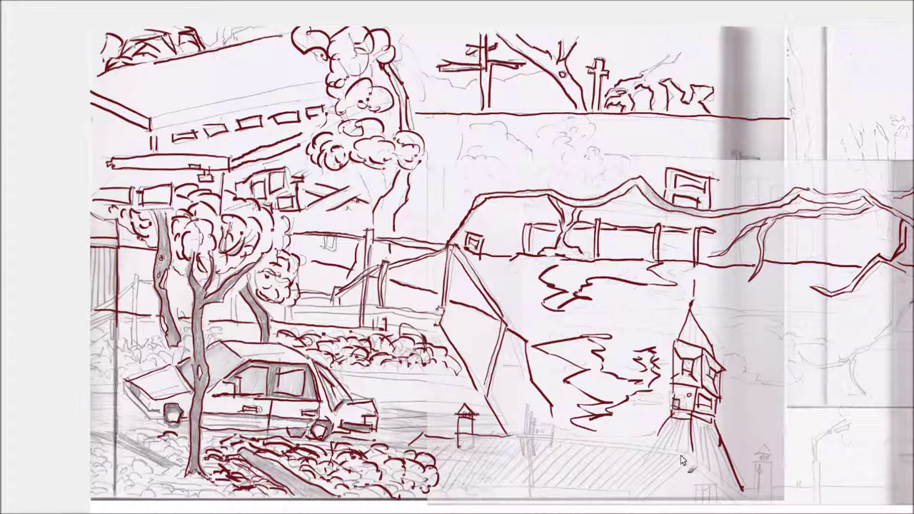
# - Ink the double roof edge below the clock tower and the fence post down to the ground
pyautogui.moveTo(683, 457); pyautogui.dragTo(635, 503)
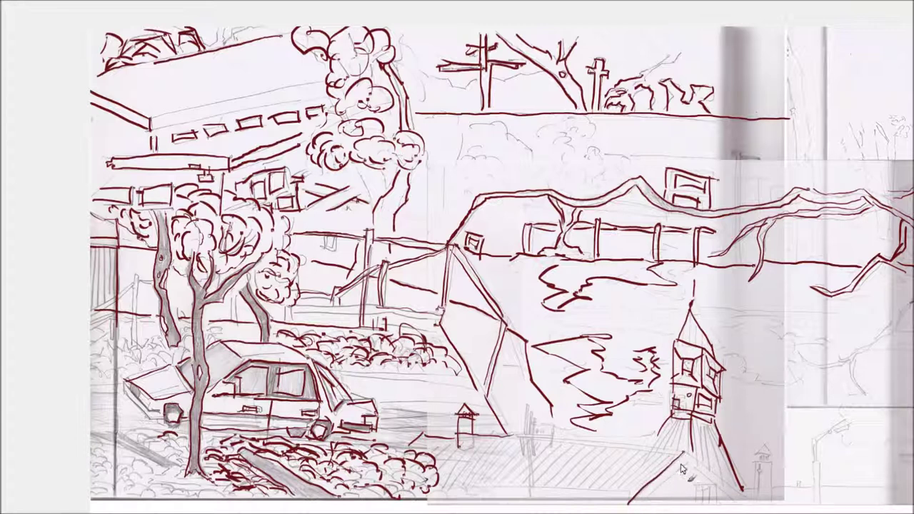
pyautogui.moveTo(684, 463); pyautogui.dragTo(651, 499)
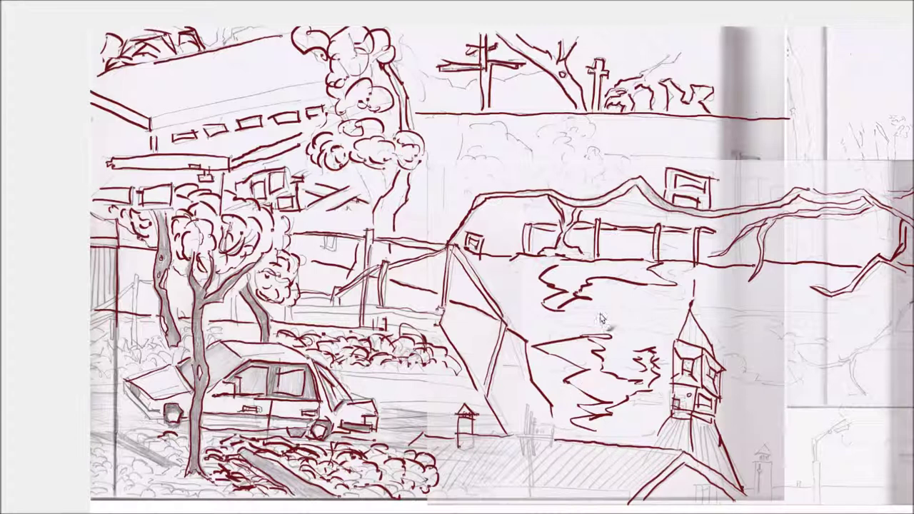
pyautogui.moveTo(527, 409); pyautogui.dragTo(530, 429)
pyautogui.moveTo(536, 423); pyautogui.dragTo(550, 444)
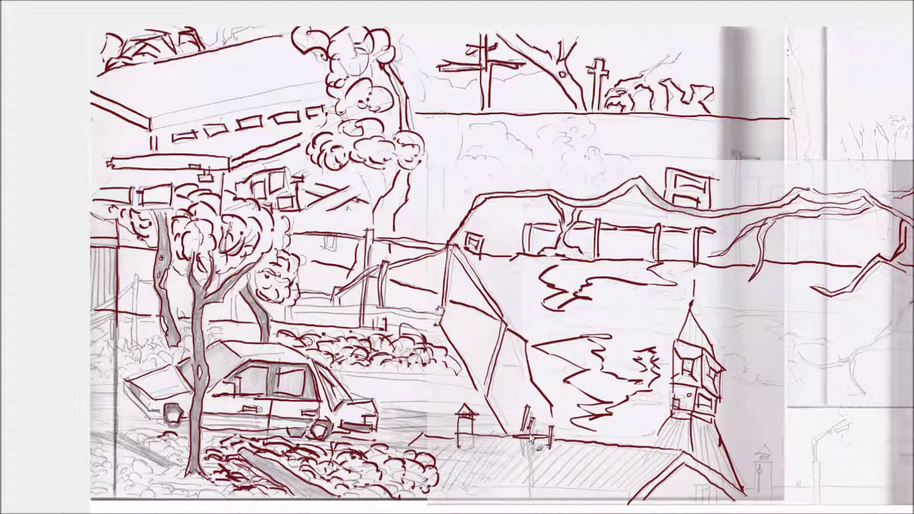
pyautogui.moveTo(524, 435); pyautogui.dragTo(526, 480)
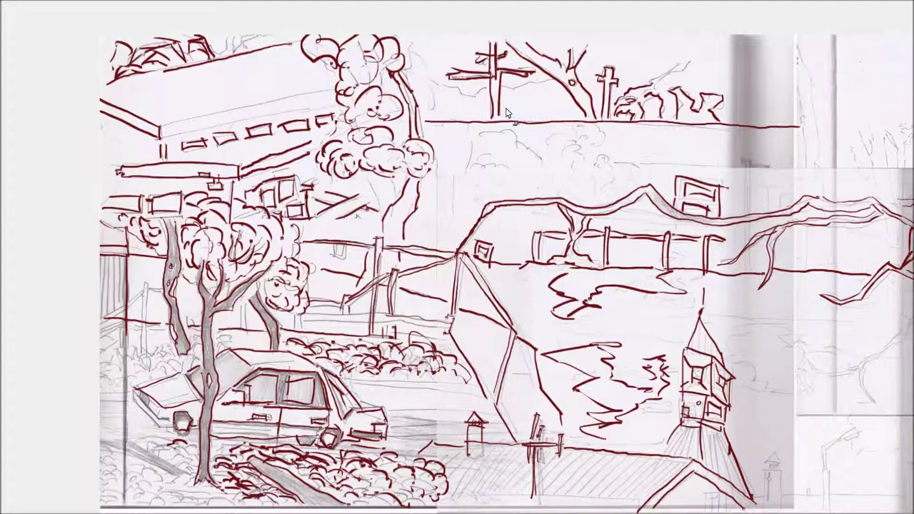
# - Trace both utility poles down to the fence and add a crossbar atop the right pole
pyautogui.moveTo(498, 123); pyautogui.dragTo(495, 198)
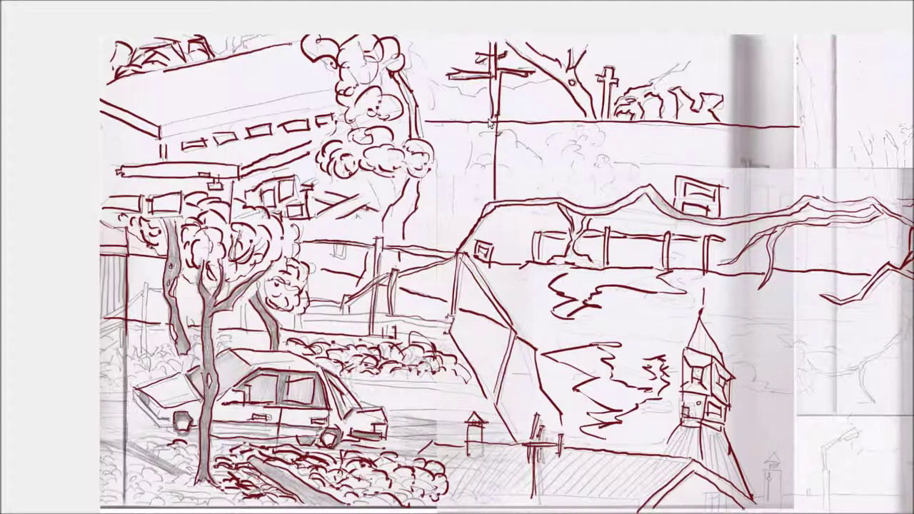
pyautogui.moveTo(492, 128); pyautogui.dragTo(493, 221)
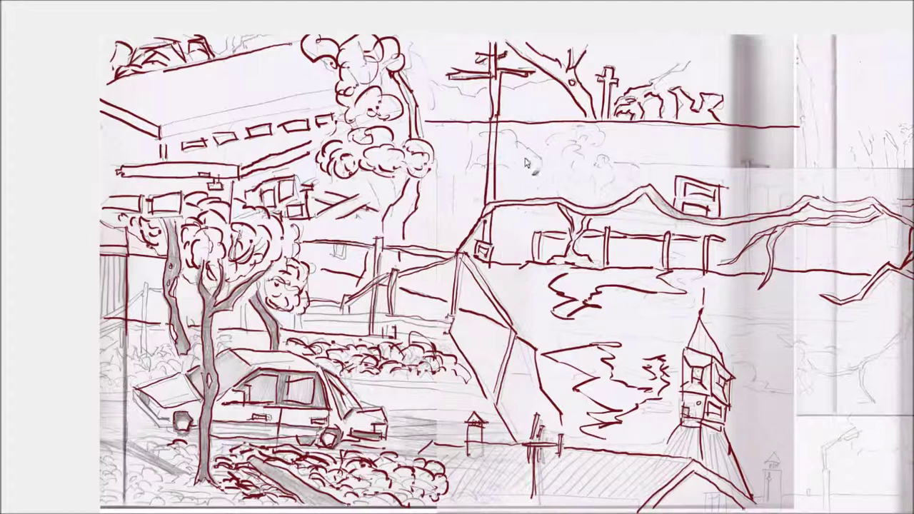
pyautogui.moveTo(603, 123); pyautogui.dragTo(605, 142)
pyautogui.moveTo(603, 144); pyautogui.dragTo(594, 197)
pyautogui.moveTo(604, 150); pyautogui.dragTo(599, 203)
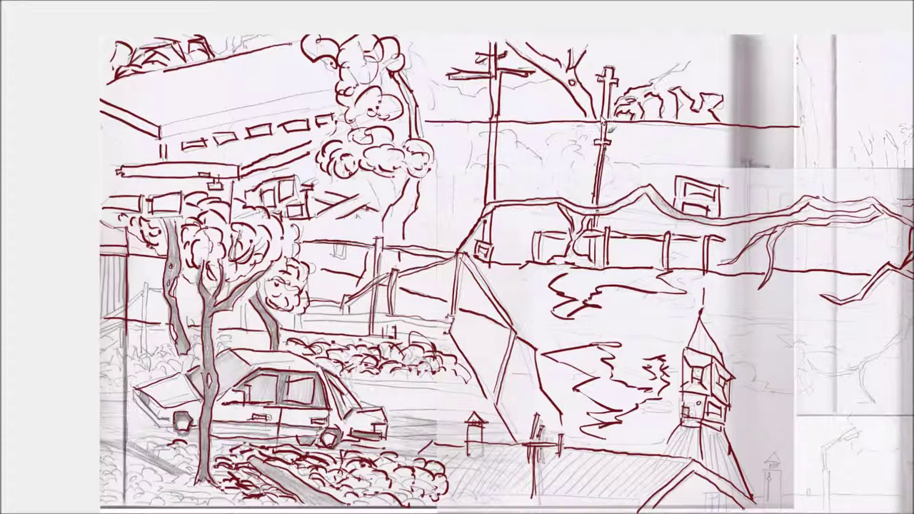
pyautogui.moveTo(600, 72); pyautogui.dragTo(618, 71)
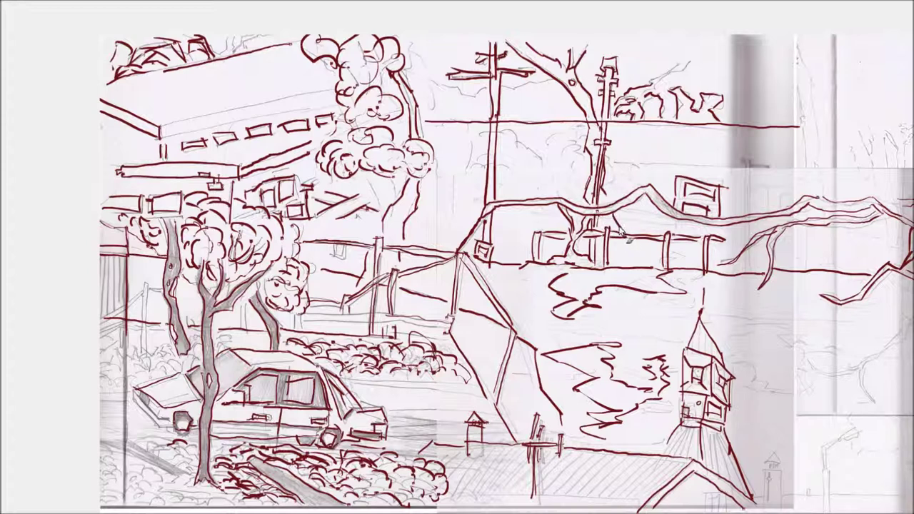
# - Draw zigzag tree shapes between the poles below the horizon line
pyautogui.moveTo(625, 238); pyautogui.dragTo(626, 254)
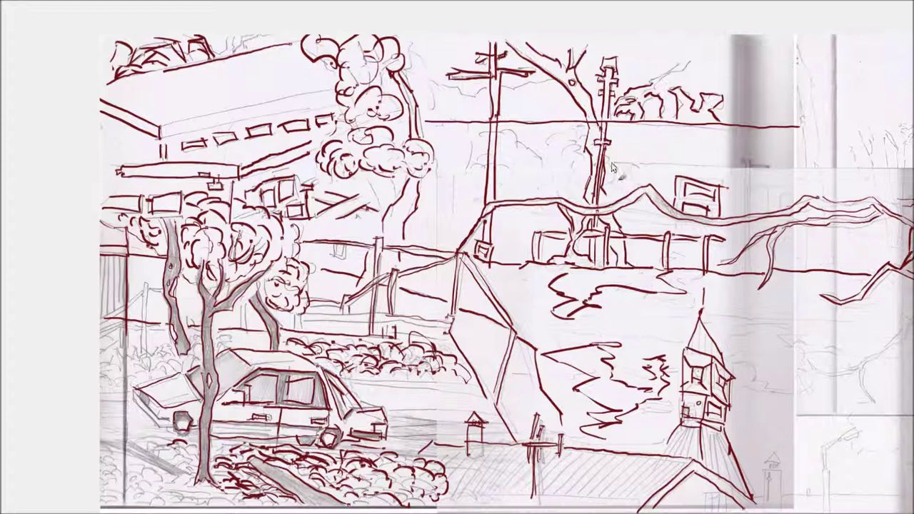
pyautogui.moveTo(551, 131)
pyautogui.mouseDown()
pyautogui.moveTo(559, 150)
pyautogui.moveTo(548, 159)
pyautogui.moveTo(552, 184)
pyautogui.mouseUp()
pyautogui.moveTo(524, 133)
pyautogui.mouseDown()
pyautogui.moveTo(507, 170)
pyautogui.moveTo(540, 179)
pyautogui.moveTo(509, 190)
pyautogui.mouseUp()
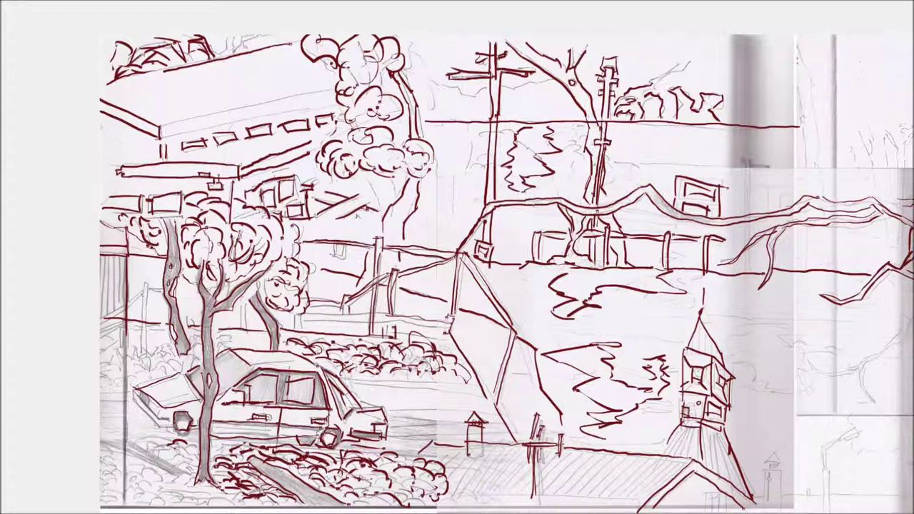
# - Ink a small curve, a zigzag treeline, a right-side tree outline and the branch at the fence
pyautogui.moveTo(454, 132)
pyautogui.mouseDown()
pyautogui.moveTo(451, 165)
pyautogui.moveTo(422, 207)
pyautogui.moveTo(454, 214)
pyautogui.moveTo(470, 205)
pyautogui.mouseUp()
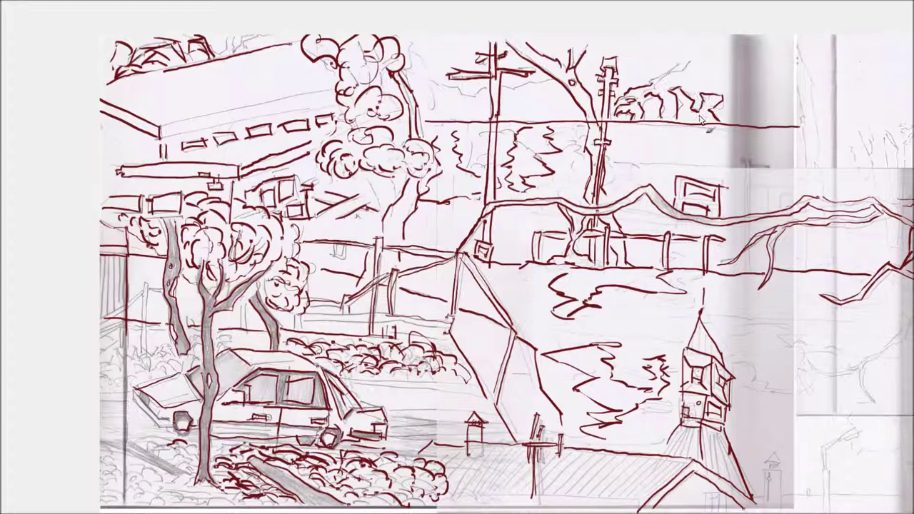
pyautogui.moveTo(673, 127); pyautogui.dragTo(626, 165)
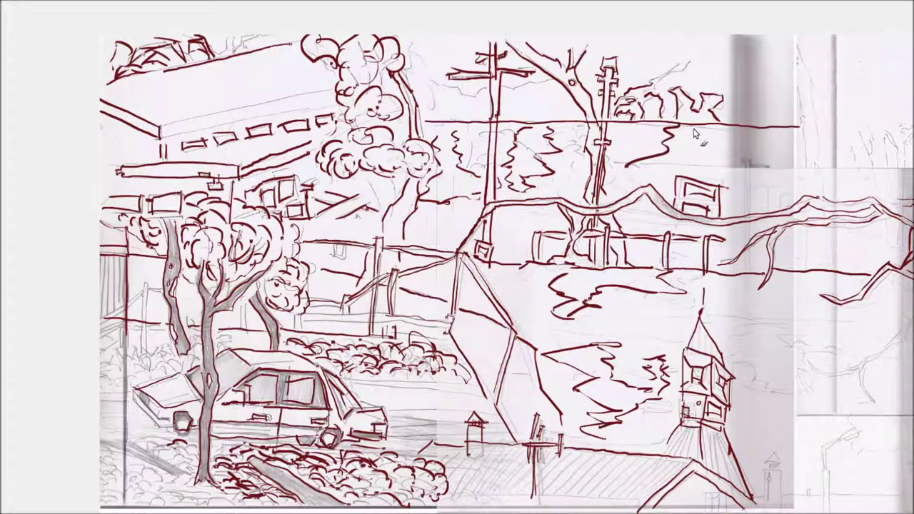
pyautogui.moveTo(690, 135)
pyautogui.mouseDown()
pyautogui.moveTo(758, 173)
pyautogui.moveTo(759, 211)
pyautogui.mouseUp()
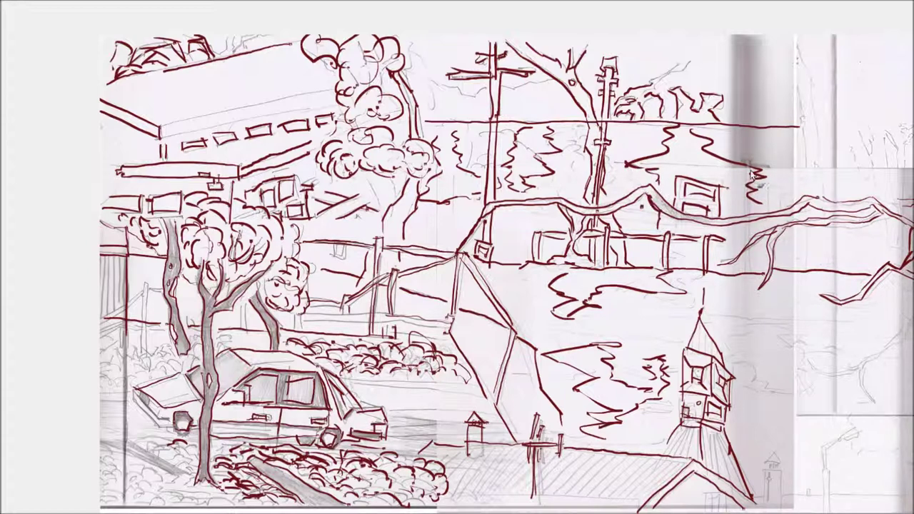
pyautogui.moveTo(733, 234)
pyautogui.mouseDown()
pyautogui.moveTo(743, 259)
pyautogui.moveTo(712, 257)
pyautogui.mouseUp()
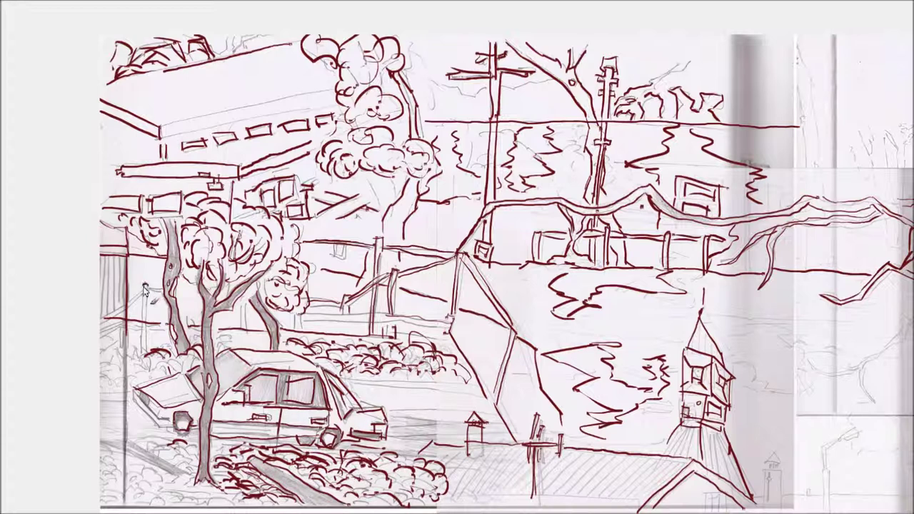
# - Ink the leaning post with two lines and outline the car's front-left corner and grille
pyautogui.moveTo(147, 292); pyautogui.dragTo(138, 333)
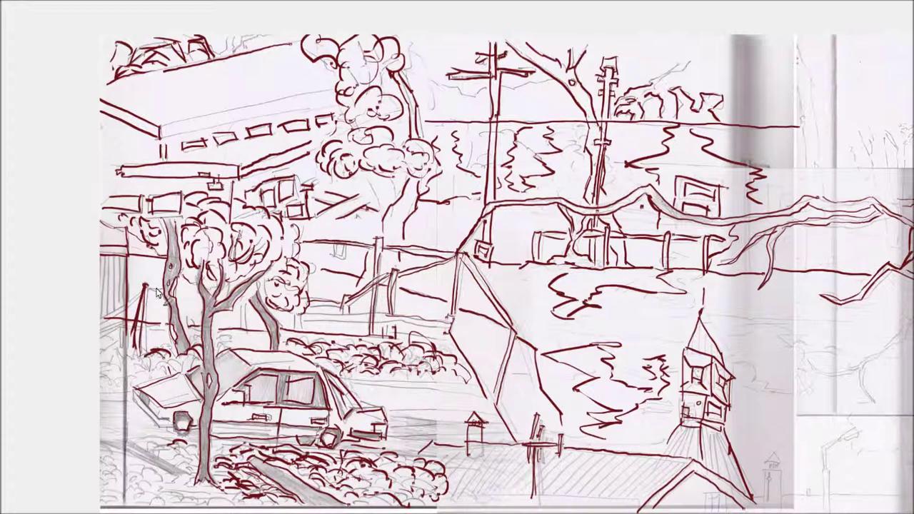
pyautogui.moveTo(142, 294)
pyautogui.mouseDown()
pyautogui.moveTo(101, 319)
pyautogui.moveTo(100, 336)
pyautogui.mouseUp()
pyautogui.moveTo(139, 385); pyautogui.dragTo(159, 419)
pyautogui.moveTo(131, 385)
pyautogui.mouseDown()
pyautogui.moveTo(141, 413)
pyautogui.moveTo(179, 443)
pyautogui.mouseUp()
pyautogui.moveTo(153, 412); pyautogui.dragTo(171, 429)
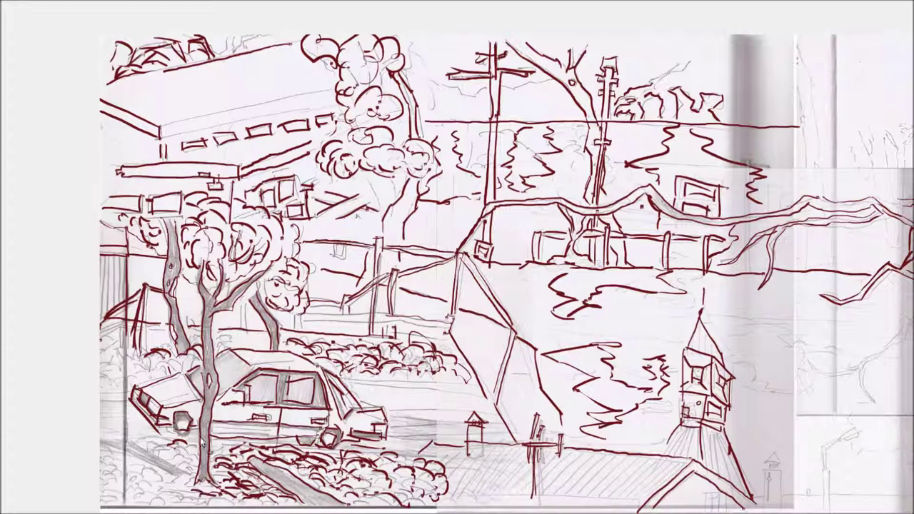
# - Ink the ground under the car's front, extend the diagonal line, and pan to the right-hand sketch
pyautogui.moveTo(146, 456); pyautogui.dragTo(178, 474)
pyautogui.moveTo(156, 433); pyautogui.dragTo(111, 440)
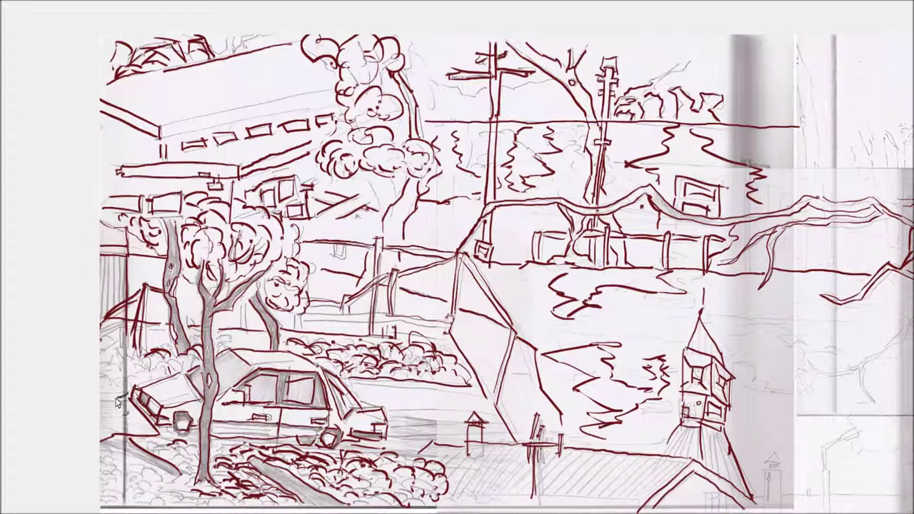
pyautogui.moveTo(480, 384); pyautogui.dragTo(507, 442)
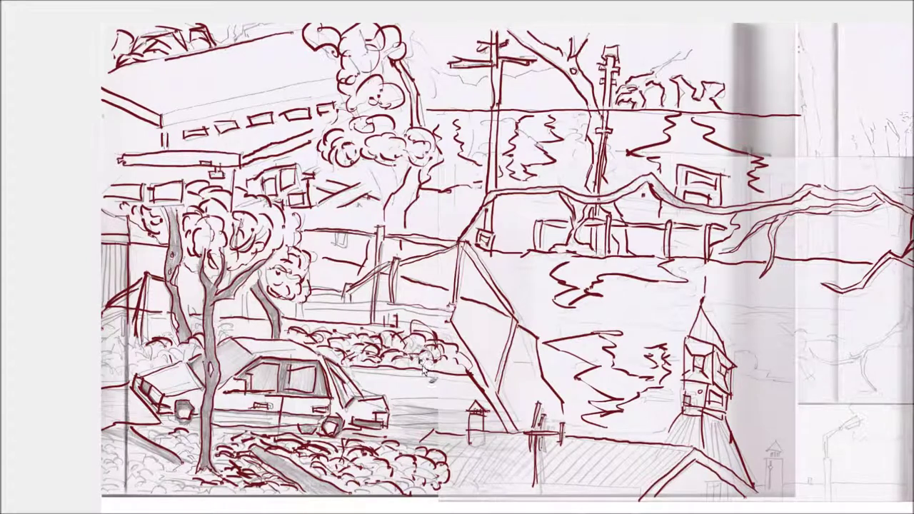
pyautogui.moveTo(422, 360); pyautogui.dragTo(299, 349)
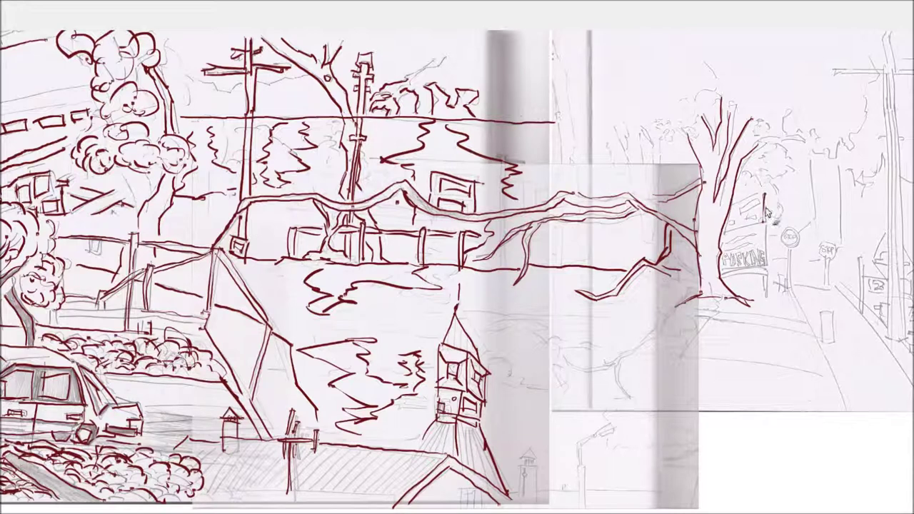
# - Ink the sign beside the tree, the trunk edge and the round sign's post
pyautogui.moveTo(762, 202)
pyautogui.mouseDown()
pyautogui.moveTo(767, 210)
pyautogui.moveTo(743, 206)
pyautogui.moveTo(731, 224)
pyautogui.moveTo(770, 236)
pyautogui.moveTo(775, 286)
pyautogui.moveTo(736, 275)
pyautogui.moveTo(740, 245)
pyautogui.moveTo(763, 240)
pyautogui.moveTo(753, 241)
pyautogui.moveTo(772, 252)
pyautogui.moveTo(736, 254)
pyautogui.moveTo(740, 269)
pyautogui.moveTo(752, 257)
pyautogui.mouseUp()
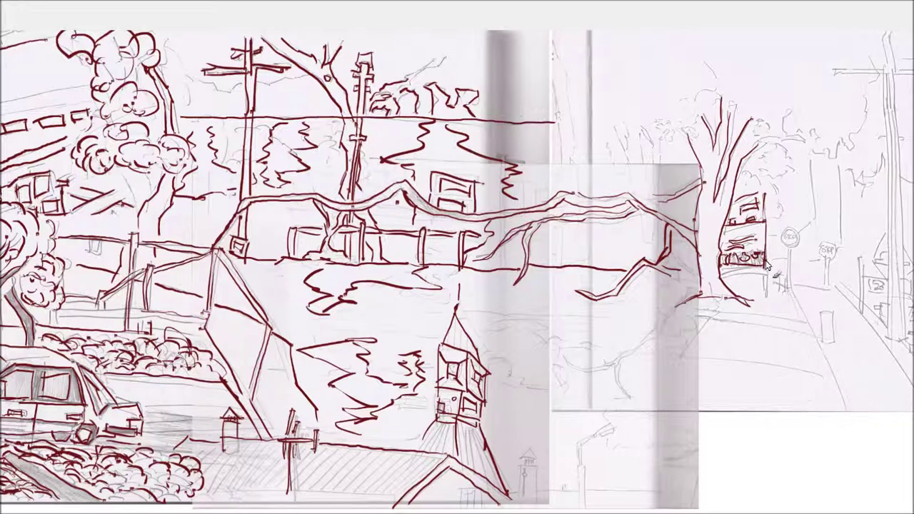
pyautogui.moveTo(762, 276); pyautogui.dragTo(762, 297)
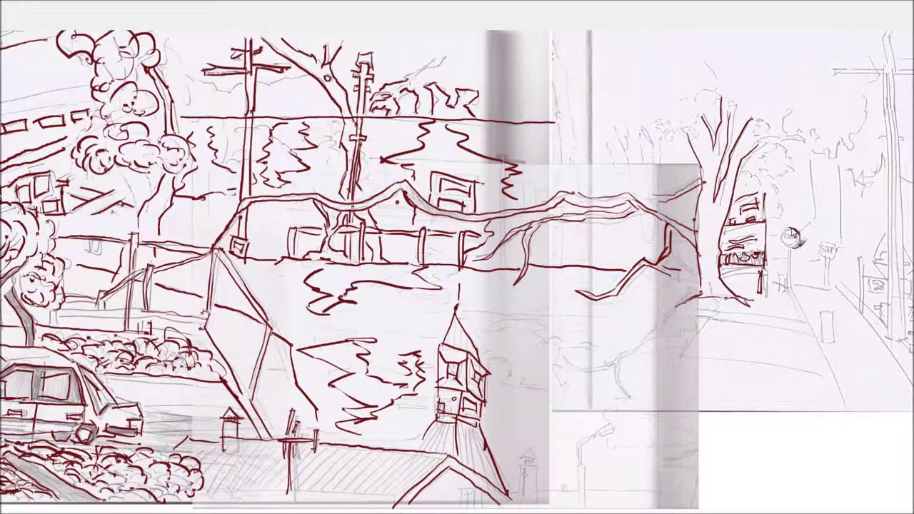
pyautogui.moveTo(777, 253); pyautogui.dragTo(777, 271)
pyautogui.moveTo(789, 247); pyautogui.dragTo(789, 284)
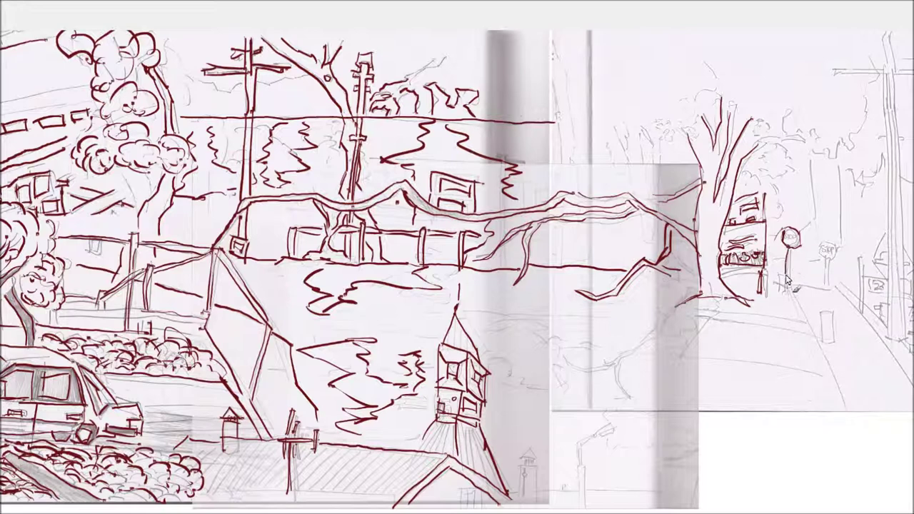
pyautogui.moveTo(790, 250); pyautogui.dragTo(791, 292)
# - Ink the sidewalk edges, cross line and the curb line running from the sign post
pyautogui.moveTo(777, 287); pyautogui.dragTo(810, 341)
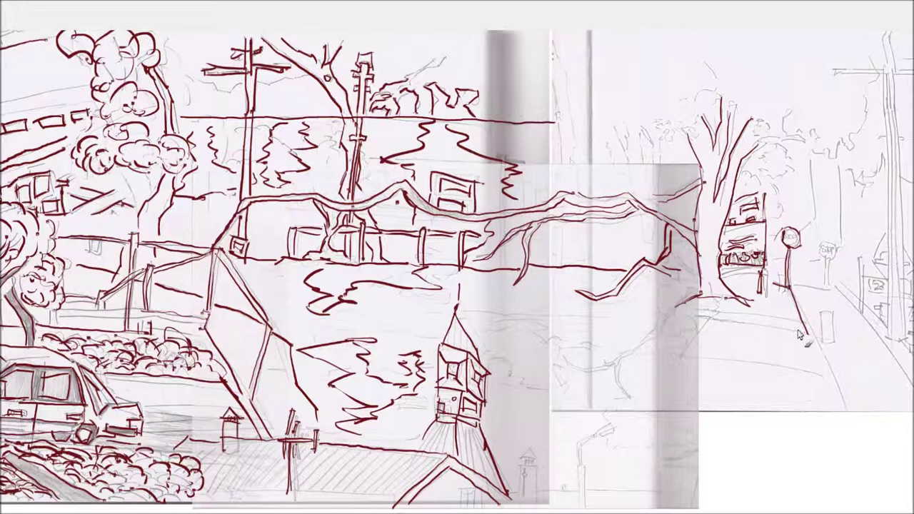
pyautogui.moveTo(806, 334); pyautogui.dragTo(721, 321)
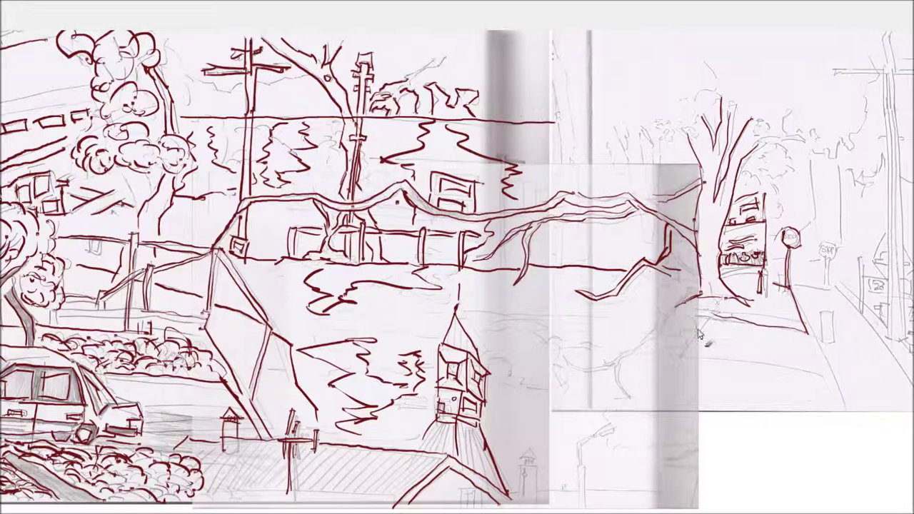
pyautogui.moveTo(713, 316); pyautogui.dragTo(681, 355)
pyautogui.moveTo(795, 295); pyautogui.dragTo(832, 395)
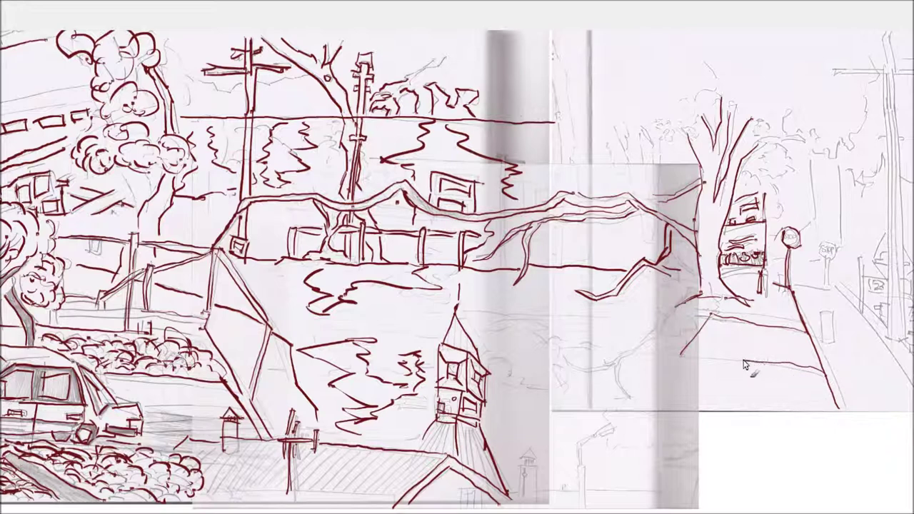
pyautogui.moveTo(745, 365); pyautogui.dragTo(690, 362)
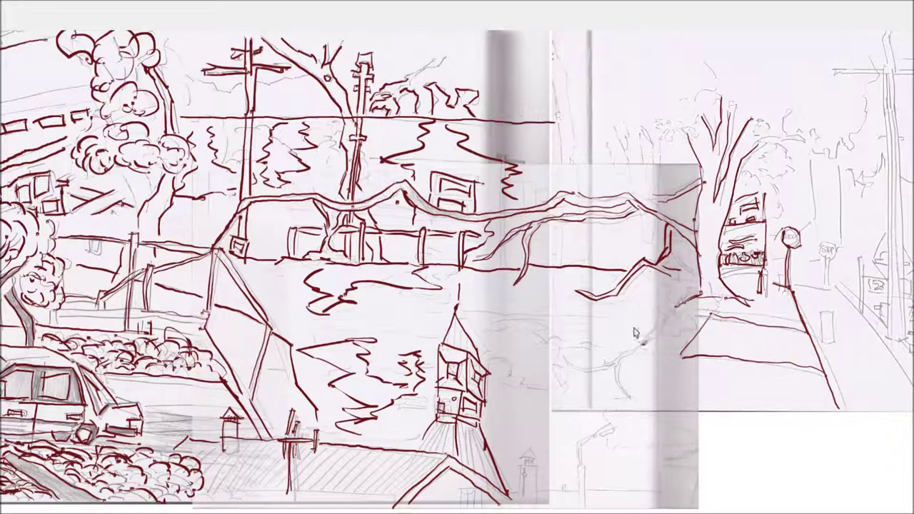
# - Ink hatching and road lines left of the tree and a short line right of the sign post
pyautogui.moveTo(543, 271)
pyautogui.mouseDown()
pyautogui.moveTo(583, 350)
pyautogui.moveTo(651, 382)
pyautogui.mouseUp()
pyautogui.moveTo(541, 369)
pyautogui.mouseDown()
pyautogui.moveTo(572, 371)
pyautogui.moveTo(550, 367)
pyautogui.mouseUp()
pyautogui.moveTo(503, 339)
pyautogui.mouseDown()
pyautogui.moveTo(565, 358)
pyautogui.moveTo(525, 379)
pyautogui.moveTo(506, 345)
pyautogui.moveTo(530, 326)
pyautogui.moveTo(516, 314)
pyautogui.moveTo(537, 295)
pyautogui.moveTo(530, 288)
pyautogui.mouseUp()
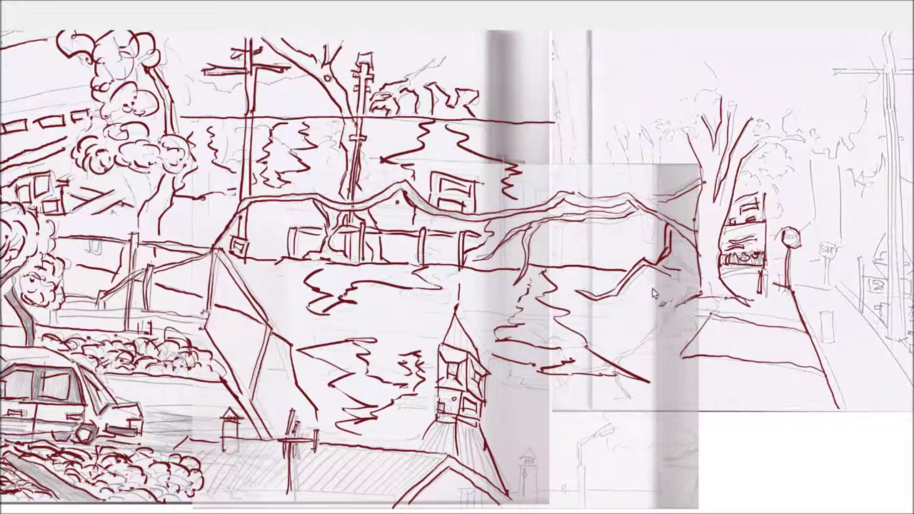
pyautogui.moveTo(821, 287); pyautogui.dragTo(795, 286)
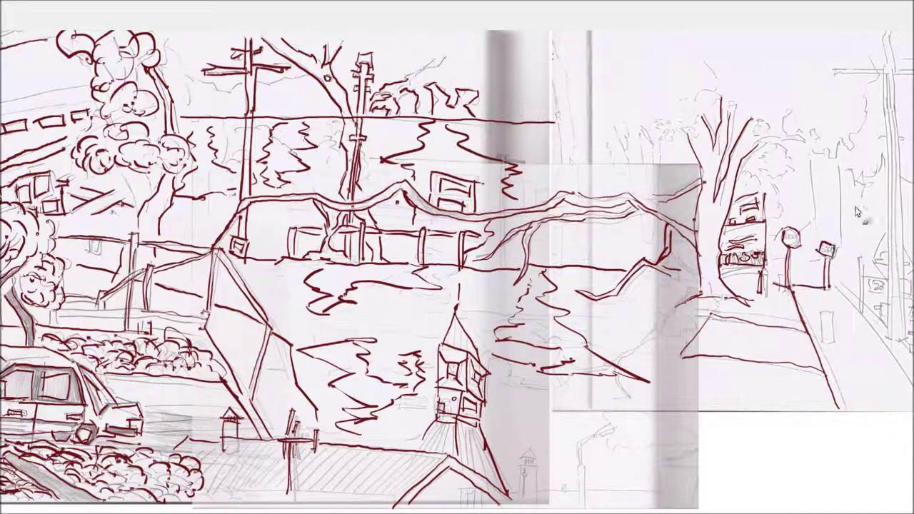
# - Ink two tall posts beside the street signs and the first scribbled canopy leaves
pyautogui.moveTo(838, 166); pyautogui.dragTo(839, 243)
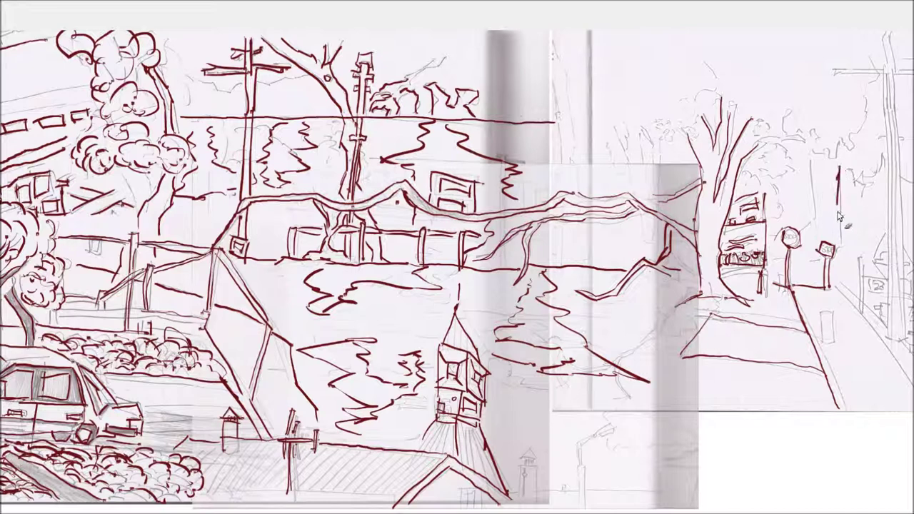
pyautogui.moveTo(812, 158); pyautogui.dragTo(812, 232)
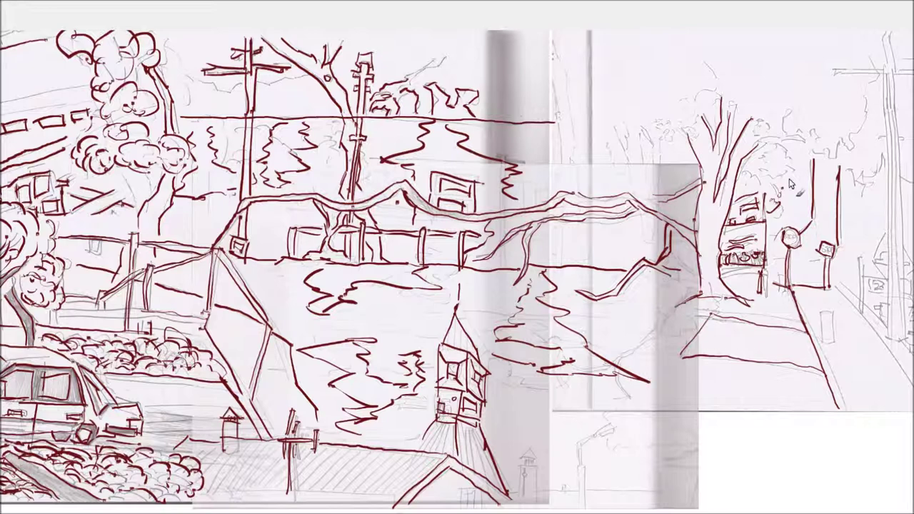
pyautogui.moveTo(766, 165); pyautogui.dragTo(776, 179)
pyautogui.moveTo(768, 179)
pyautogui.mouseDown()
pyautogui.moveTo(750, 208)
pyautogui.moveTo(764, 172)
pyautogui.moveTo(778, 168)
pyautogui.moveTo(771, 148)
pyautogui.moveTo(789, 166)
pyautogui.moveTo(789, 196)
pyautogui.moveTo(775, 144)
pyautogui.moveTo(800, 153)
pyautogui.moveTo(847, 149)
pyautogui.moveTo(832, 98)
pyautogui.moveTo(854, 122)
pyautogui.moveTo(815, 150)
pyautogui.moveTo(786, 128)
pyautogui.moveTo(803, 98)
pyautogui.moveTo(789, 108)
pyautogui.moveTo(793, 136)
pyautogui.moveTo(750, 129)
pyautogui.moveTo(721, 80)
pyautogui.moveTo(746, 108)
pyautogui.mouseUp()
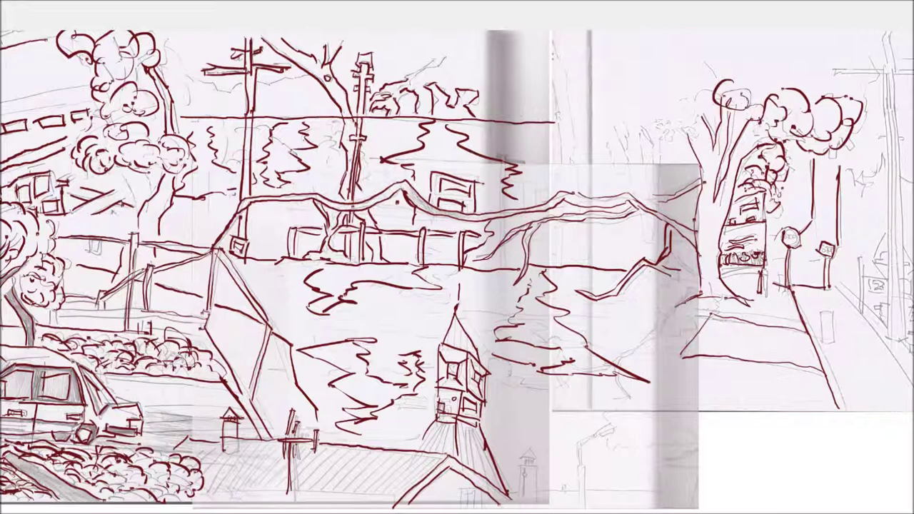
# - Draw scalloped leaf clumps and looping leaves along the canopy's left edge and top
pyautogui.moveTo(693, 93)
pyautogui.mouseDown()
pyautogui.moveTo(707, 106)
pyautogui.moveTo(704, 71)
pyautogui.moveTo(656, 114)
pyautogui.moveTo(696, 105)
pyautogui.moveTo(679, 127)
pyautogui.moveTo(643, 139)
pyautogui.mouseUp()
pyautogui.moveTo(637, 94)
pyautogui.mouseDown()
pyautogui.moveTo(637, 120)
pyautogui.moveTo(662, 132)
pyautogui.moveTo(621, 115)
pyautogui.moveTo(629, 146)
pyautogui.moveTo(601, 150)
pyautogui.moveTo(587, 131)
pyautogui.moveTo(607, 136)
pyautogui.moveTo(606, 150)
pyautogui.moveTo(618, 147)
pyautogui.moveTo(598, 165)
pyautogui.moveTo(554, 143)
pyautogui.moveTo(557, 153)
pyautogui.mouseUp()
pyautogui.moveTo(557, 97)
pyautogui.mouseDown()
pyautogui.moveTo(543, 139)
pyautogui.moveTo(511, 57)
pyautogui.moveTo(576, 113)
pyautogui.mouseUp()
pyautogui.moveTo(565, 71)
pyautogui.mouseDown()
pyautogui.moveTo(550, 32)
pyautogui.moveTo(532, 60)
pyautogui.moveTo(582, 85)
pyautogui.mouseUp()
pyautogui.moveTo(579, 92); pyautogui.dragTo(600, 111)
pyautogui.moveTo(557, 71); pyautogui.dragTo(579, 113)
# - Extend the canopy loops up and to the right, then ink the top of the utility pole
pyautogui.moveTo(571, 100)
pyautogui.mouseDown()
pyautogui.moveTo(623, 121)
pyautogui.moveTo(654, 72)
pyautogui.moveTo(622, 47)
pyautogui.moveTo(600, 89)
pyautogui.mouseUp()
pyautogui.moveTo(611, 36)
pyautogui.mouseDown()
pyautogui.moveTo(580, 54)
pyautogui.moveTo(640, 100)
pyautogui.moveTo(675, 50)
pyautogui.moveTo(704, 71)
pyautogui.mouseUp()
pyautogui.moveTo(661, 33)
pyautogui.mouseDown()
pyautogui.moveTo(629, 33)
pyautogui.moveTo(751, 104)
pyautogui.moveTo(782, 71)
pyautogui.moveTo(741, 65)
pyautogui.moveTo(756, 115)
pyautogui.mouseUp()
pyautogui.moveTo(736, 71)
pyautogui.mouseDown()
pyautogui.moveTo(782, 78)
pyautogui.moveTo(790, 50)
pyautogui.mouseUp()
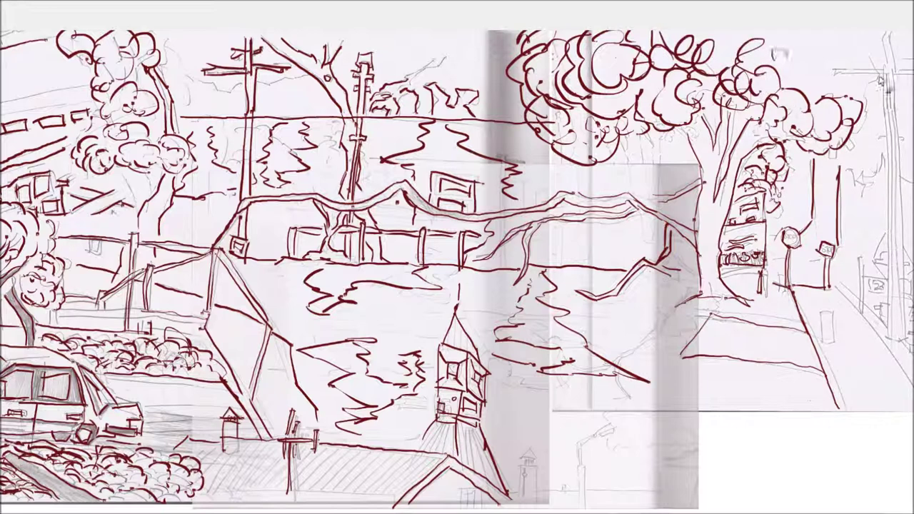
pyautogui.moveTo(881, 33)
pyautogui.mouseDown()
pyautogui.moveTo(889, 80)
pyautogui.moveTo(833, 62)
pyautogui.moveTo(884, 73)
pyautogui.mouseUp()
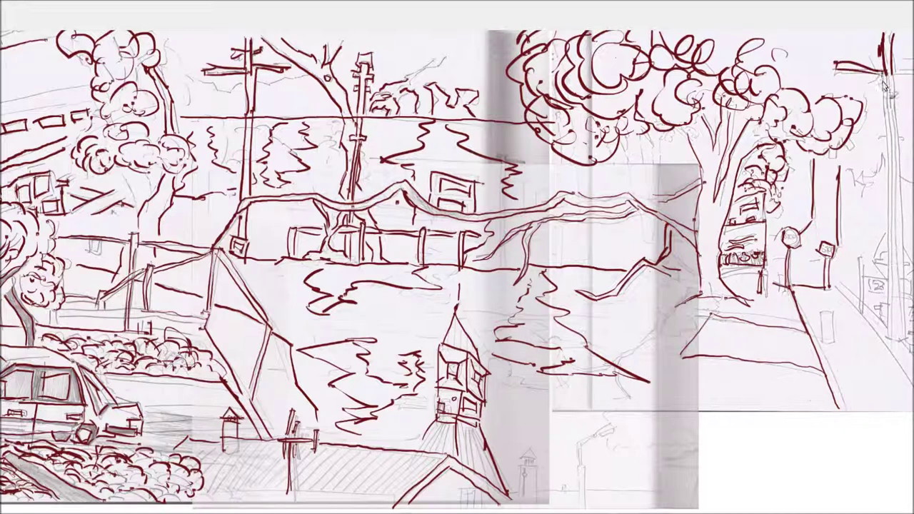
# - Ink the utility pole down its length, the short post with the 2 sign, and the curb
pyautogui.moveTo(888, 136); pyautogui.dragTo(889, 338)
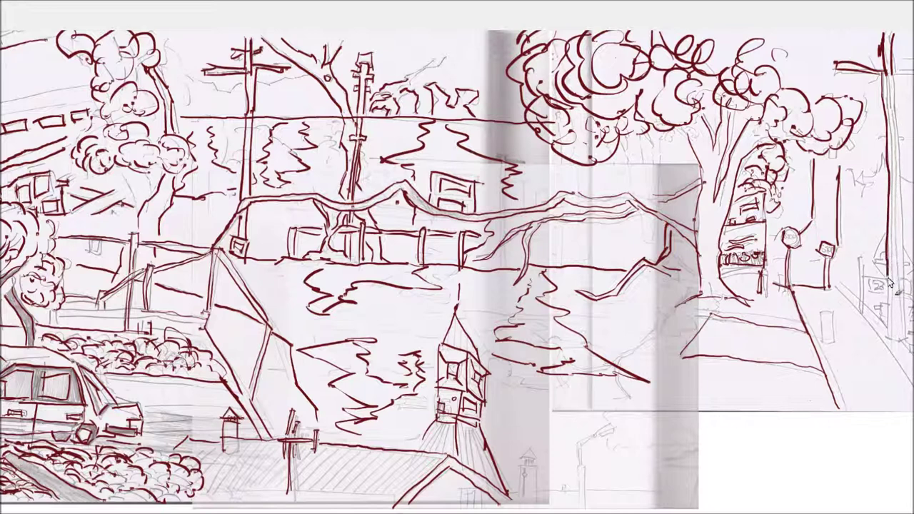
pyautogui.moveTo(862, 259)
pyautogui.mouseDown()
pyautogui.moveTo(862, 300)
pyautogui.moveTo(882, 289)
pyautogui.moveTo(861, 313)
pyautogui.mouseUp()
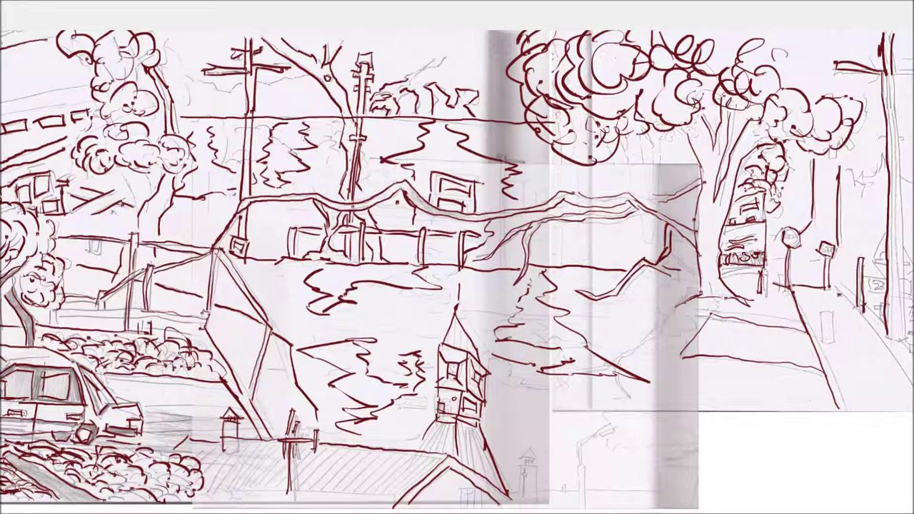
pyautogui.moveTo(838, 288); pyautogui.dragTo(913, 391)
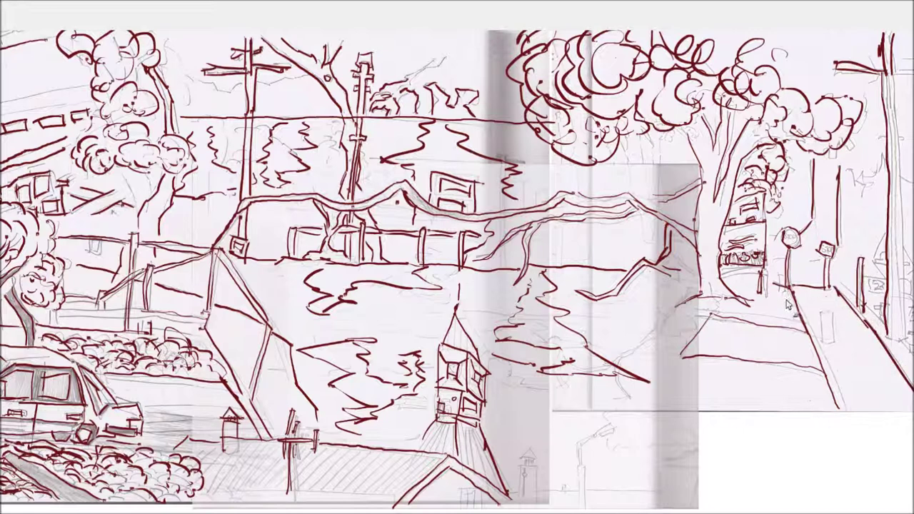
pyautogui.moveTo(768, 324); pyautogui.dragTo(718, 332)
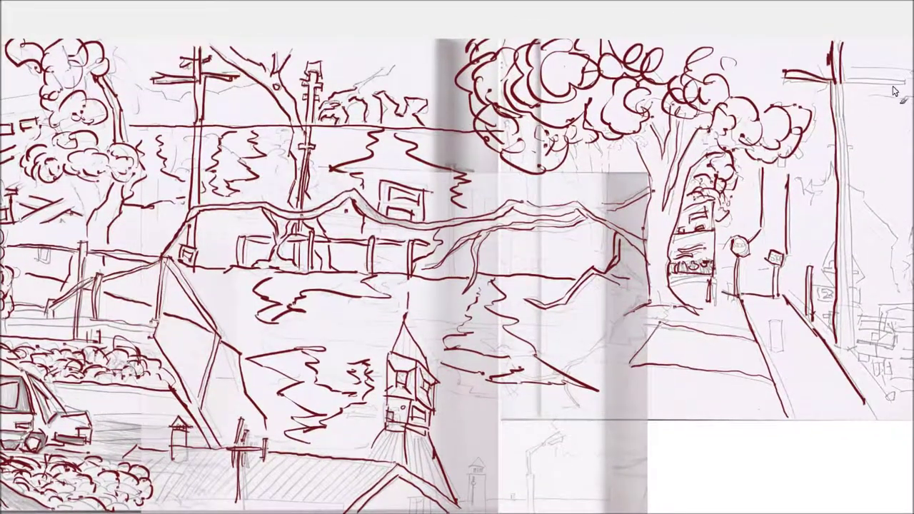
# - Ink the pole's crossbar, a diagonal line, the little sign, small building and right sidewalk edge
pyautogui.moveTo(905, 83); pyautogui.dragTo(899, 87)
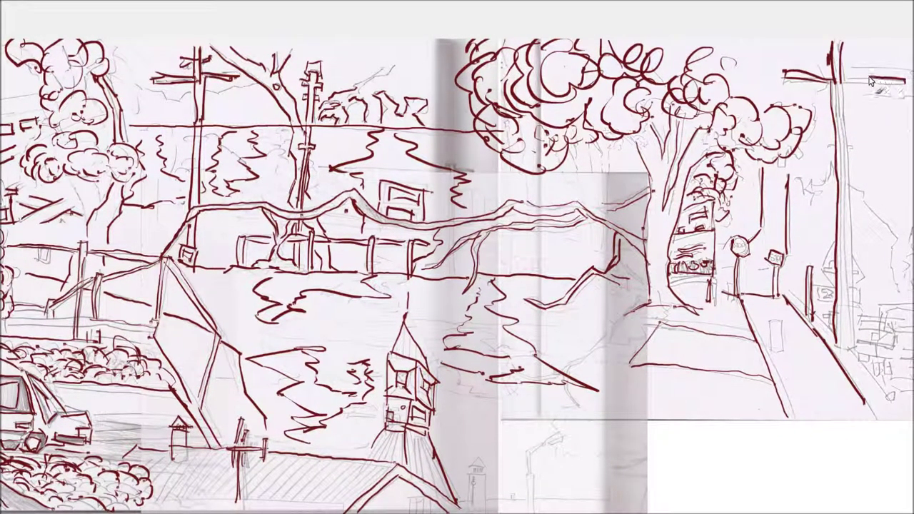
pyautogui.moveTo(902, 89)
pyautogui.mouseDown()
pyautogui.moveTo(850, 85)
pyautogui.moveTo(852, 346)
pyautogui.mouseUp()
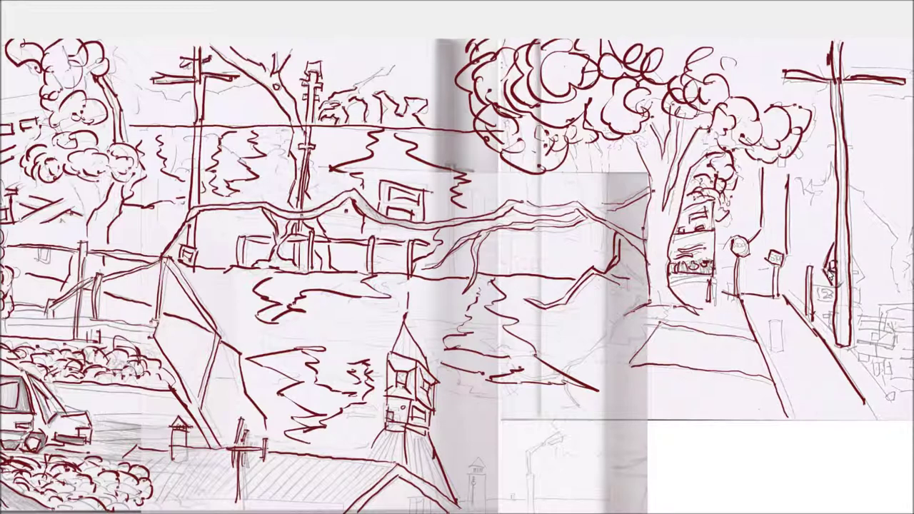
pyautogui.moveTo(852, 259)
pyautogui.mouseDown()
pyautogui.moveTo(868, 284)
pyautogui.moveTo(818, 302)
pyautogui.moveTo(830, 306)
pyautogui.mouseUp()
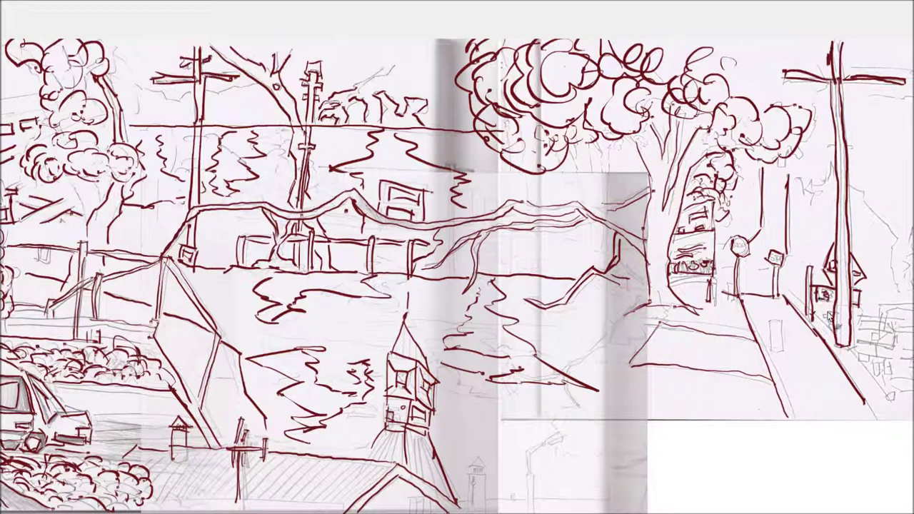
pyautogui.moveTo(824, 315); pyautogui.dragTo(828, 321)
pyautogui.moveTo(881, 305); pyautogui.dragTo(889, 307)
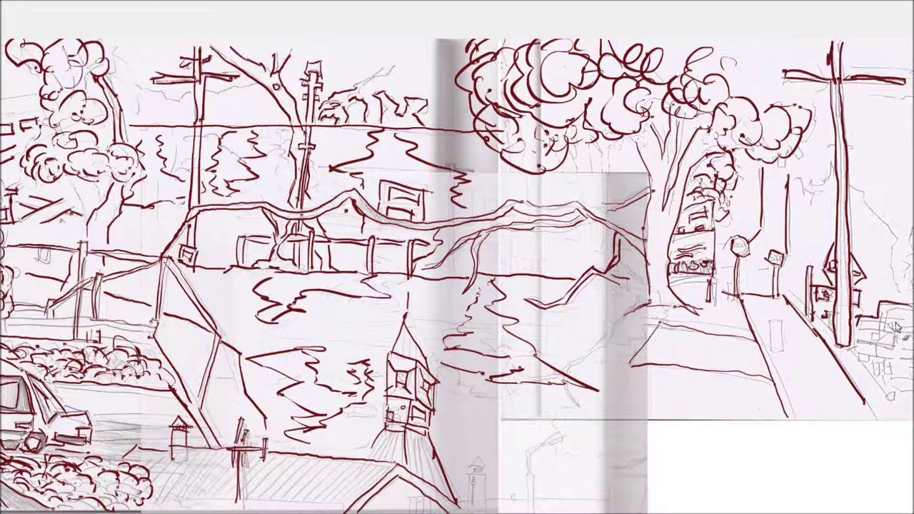
pyautogui.moveTo(891, 329)
pyautogui.mouseDown()
pyautogui.moveTo(868, 331)
pyautogui.moveTo(893, 356)
pyautogui.moveTo(863, 345)
pyautogui.mouseUp()
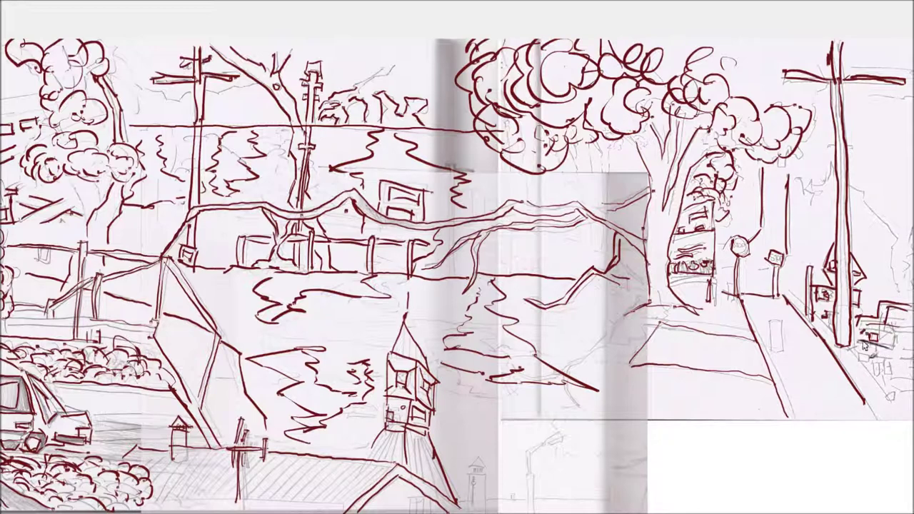
pyautogui.moveTo(880, 380)
pyautogui.mouseDown()
pyautogui.moveTo(890, 386)
pyautogui.moveTo(893, 373)
pyautogui.mouseUp()
pyautogui.moveTo(889, 395); pyautogui.dragTo(789, 284)
# - Add looping curls across the canopy and ink the pole's right side, then pan the view
pyautogui.moveTo(827, 158)
pyautogui.mouseDown()
pyautogui.moveTo(816, 187)
pyautogui.moveTo(790, 177)
pyautogui.mouseUp()
pyautogui.moveTo(855, 81); pyautogui.dragTo(857, 127)
pyautogui.moveTo(821, 100); pyautogui.dragTo(755, 95)
pyautogui.moveTo(756, 59); pyautogui.dragTo(746, 70)
pyautogui.moveTo(760, 86); pyautogui.dragTo(772, 94)
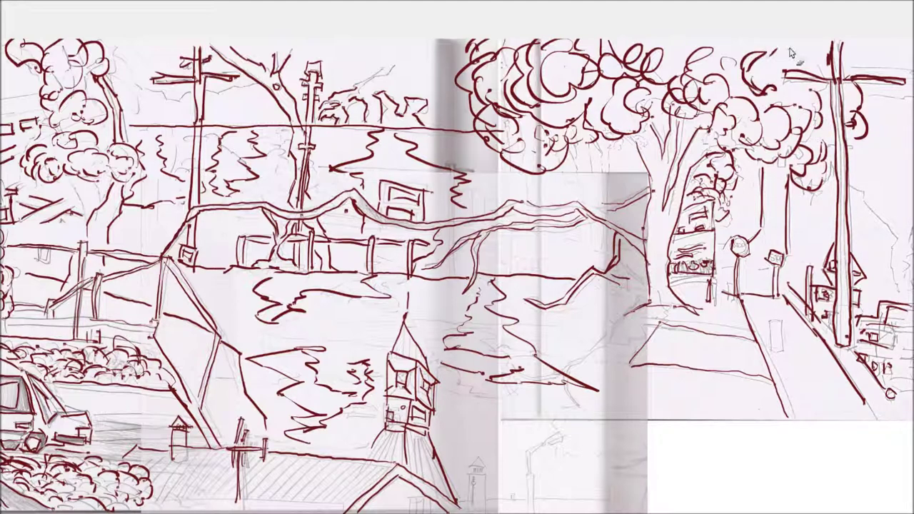
pyautogui.moveTo(735, 42); pyautogui.dragTo(722, 72)
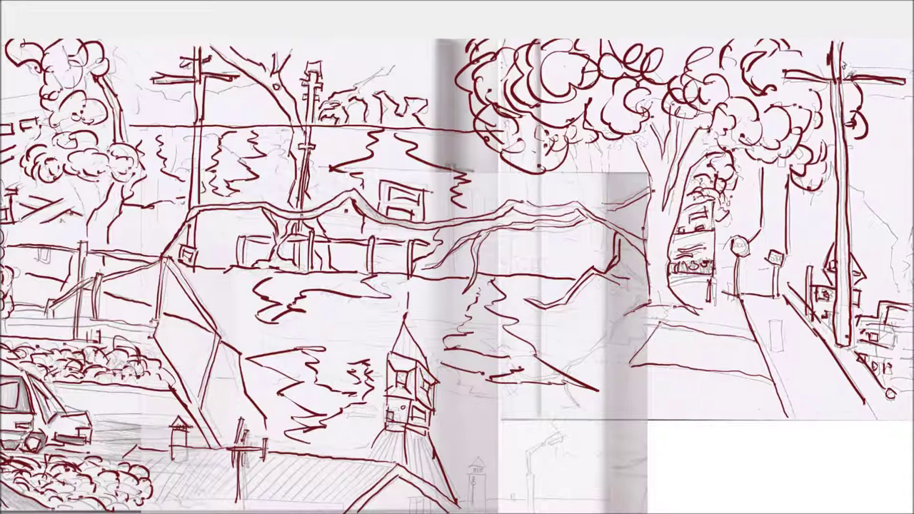
pyautogui.moveTo(853, 77); pyautogui.dragTo(821, 76)
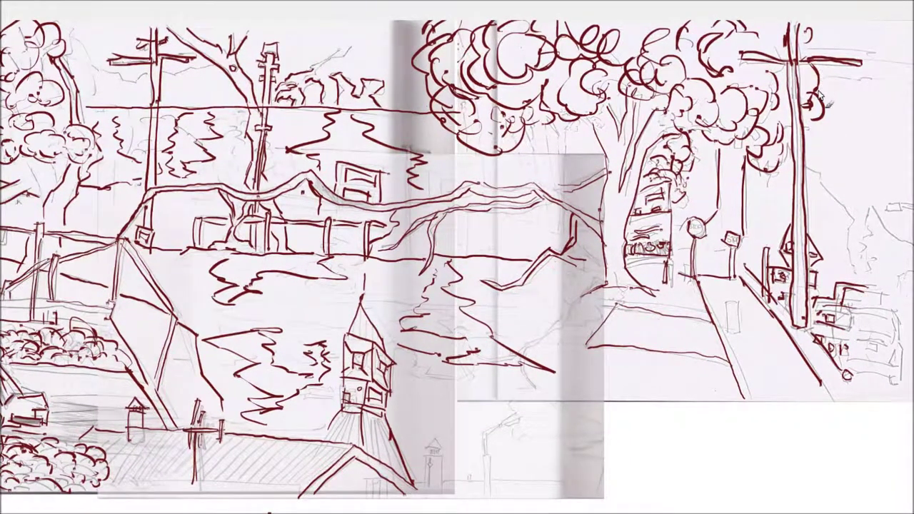
# - Add a faint middle-panel line and small squiggles on the left hillside and ground
pyautogui.moveTo(536, 284); pyautogui.dragTo(564, 317)
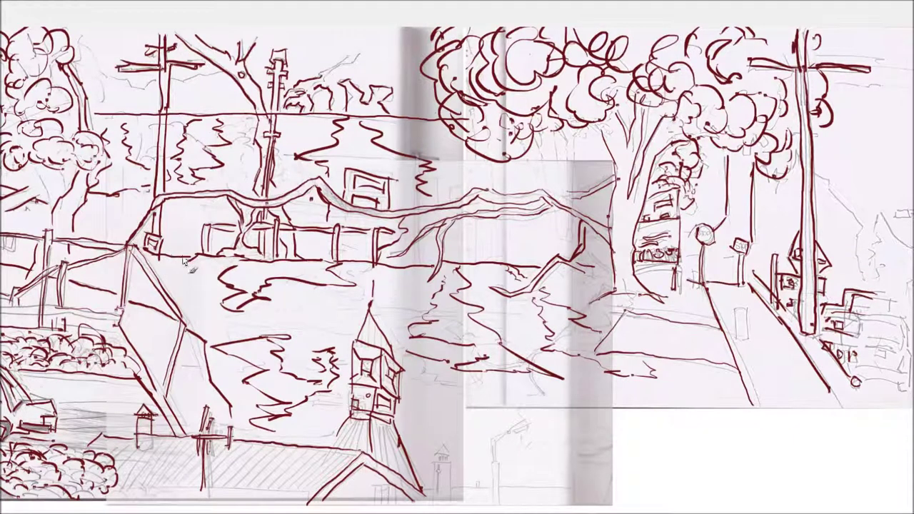
pyautogui.moveTo(148, 287); pyautogui.dragTo(148, 300)
pyautogui.moveTo(203, 326); pyautogui.dragTo(215, 327)
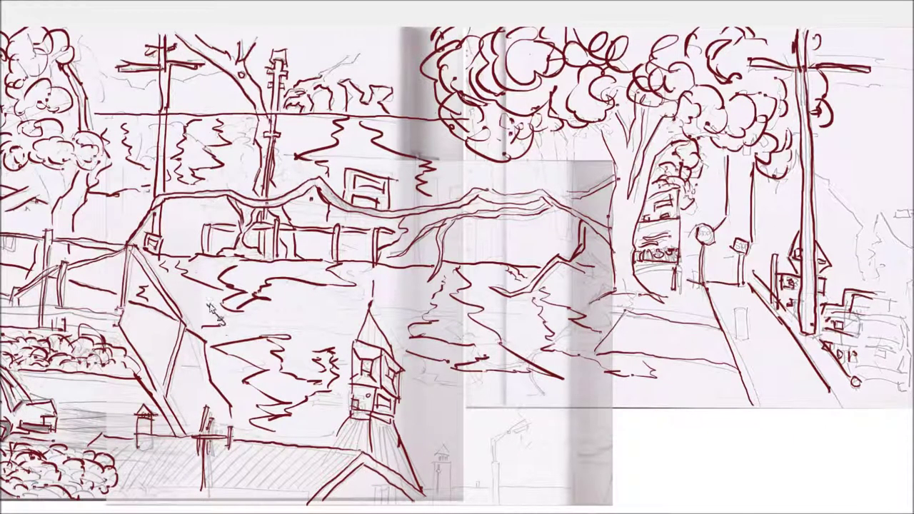
pyautogui.moveTo(334, 322); pyautogui.dragTo(300, 309)
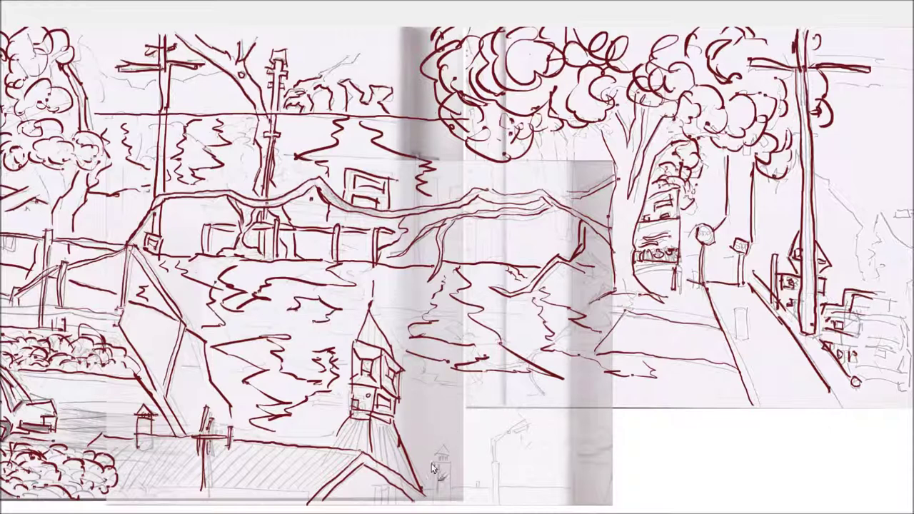
# - Ink the street lamp head and post and the small tower beside it
pyautogui.moveTo(520, 427); pyautogui.dragTo(527, 422)
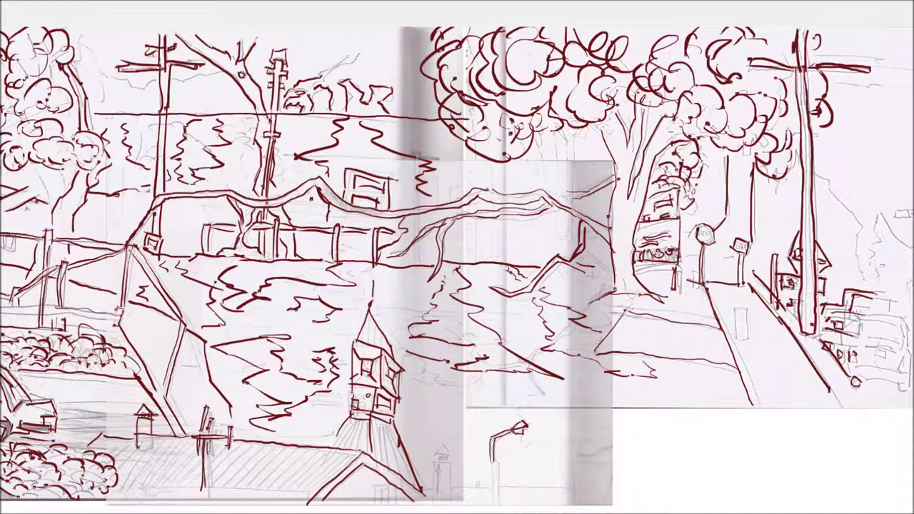
pyautogui.moveTo(495, 462); pyautogui.dragTo(497, 502)
pyautogui.moveTo(447, 463)
pyautogui.mouseDown()
pyautogui.moveTo(448, 483)
pyautogui.moveTo(433, 485)
pyautogui.moveTo(449, 460)
pyautogui.moveTo(443, 446)
pyautogui.moveTo(452, 482)
pyautogui.moveTo(885, 483)
pyautogui.mouseUp()
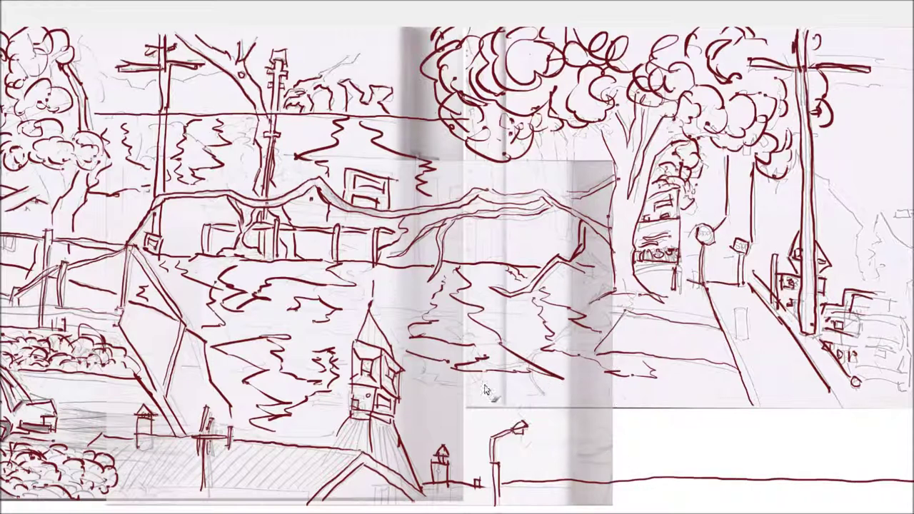
# - Ink road lines toward the bottom with zigzag ground strokes near the lamp, then pan
pyautogui.moveTo(755, 409); pyautogui.dragTo(778, 468)
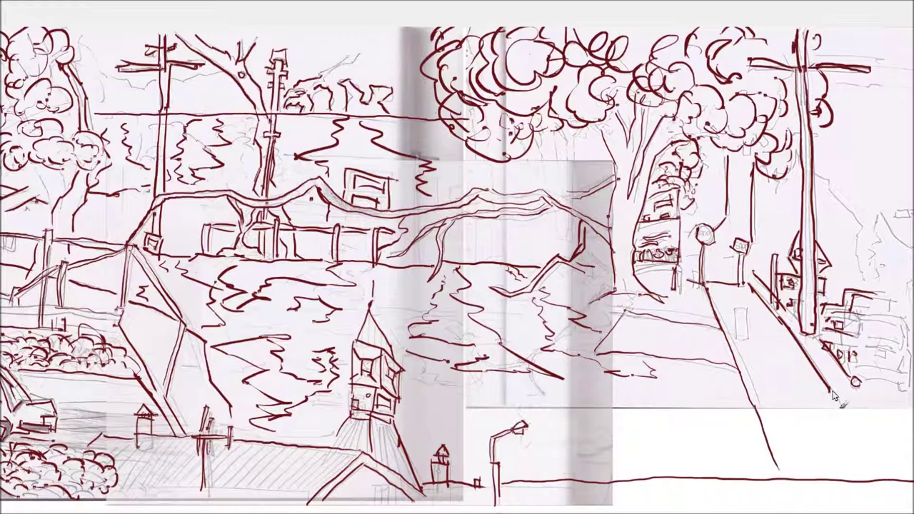
pyautogui.moveTo(840, 405); pyautogui.dragTo(883, 463)
pyautogui.moveTo(640, 402)
pyautogui.mouseDown()
pyautogui.moveTo(716, 423)
pyautogui.moveTo(738, 462)
pyautogui.moveTo(640, 419)
pyautogui.moveTo(649, 435)
pyautogui.moveTo(572, 443)
pyautogui.moveTo(515, 473)
pyautogui.mouseUp()
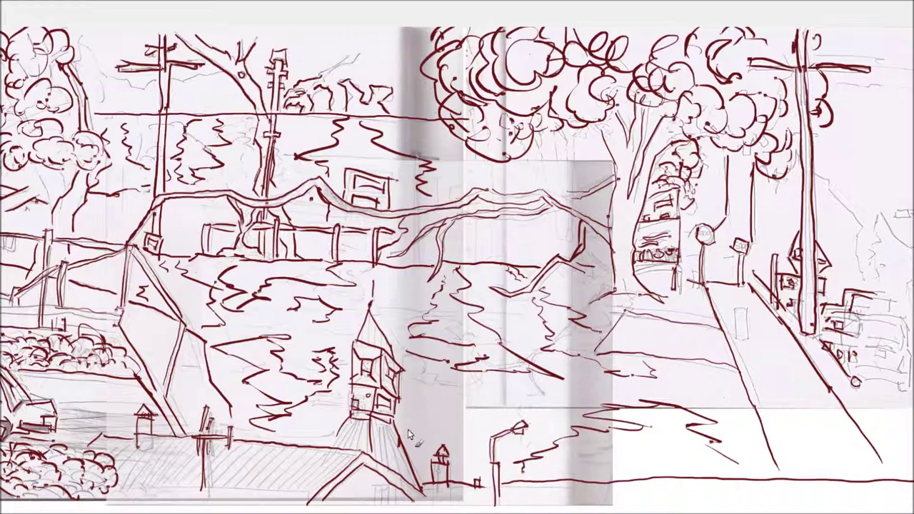
pyautogui.moveTo(489, 413); pyautogui.dragTo(450, 395)
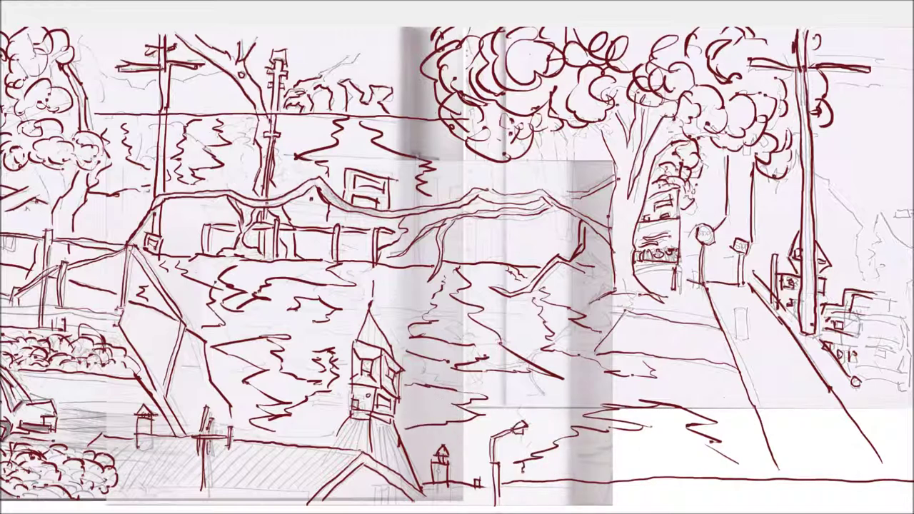
pyautogui.moveTo(479, 366)
pyautogui.mouseDown()
pyautogui.moveTo(365, 348)
pyautogui.moveTo(397, 374)
pyautogui.mouseUp()
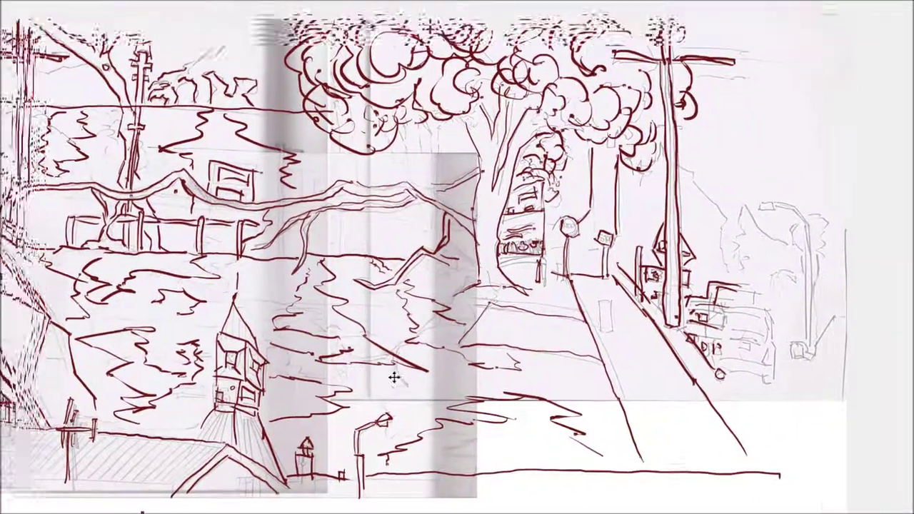
# - Ink the parked car's outline, wheel and roof, then the streetlight head and arm
pyautogui.moveTo(786, 329)
pyautogui.mouseDown()
pyautogui.moveTo(804, 346)
pyautogui.moveTo(796, 362)
pyautogui.moveTo(754, 328)
pyautogui.mouseUp()
pyautogui.moveTo(796, 403)
pyautogui.mouseDown()
pyautogui.moveTo(804, 395)
pyautogui.moveTo(756, 385)
pyautogui.moveTo(798, 387)
pyautogui.moveTo(757, 386)
pyautogui.moveTo(803, 369)
pyautogui.moveTo(798, 345)
pyautogui.moveTo(804, 372)
pyautogui.mouseUp()
pyautogui.moveTo(758, 325); pyautogui.dragTo(800, 330)
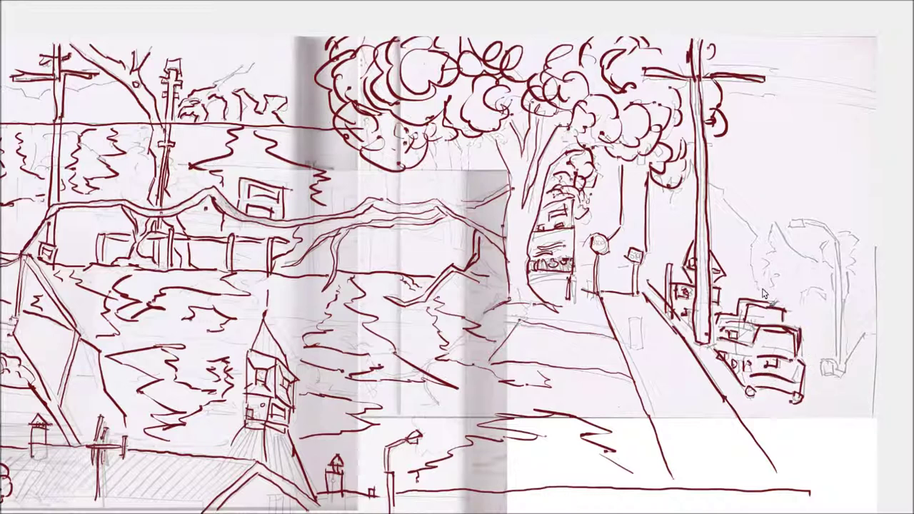
pyautogui.moveTo(793, 219)
pyautogui.mouseDown()
pyautogui.moveTo(812, 227)
pyautogui.moveTo(795, 228)
pyautogui.moveTo(815, 220)
pyautogui.moveTo(837, 236)
pyautogui.moveTo(835, 350)
pyautogui.mouseUp()
pyautogui.moveTo(807, 229)
pyautogui.mouseDown()
pyautogui.moveTo(830, 237)
pyautogui.moveTo(844, 261)
pyautogui.moveTo(837, 363)
pyautogui.mouseUp()
pyautogui.moveTo(840, 373)
pyautogui.mouseDown()
pyautogui.moveTo(822, 361)
pyautogui.moveTo(829, 385)
pyautogui.moveTo(834, 375)
pyautogui.moveTo(843, 379)
pyautogui.moveTo(866, 334)
pyautogui.mouseUp()
# - Scribble the bushy tree on the right and ink diagonal and cloud lines in the sky
pyautogui.moveTo(774, 239)
pyautogui.mouseDown()
pyautogui.moveTo(756, 262)
pyautogui.moveTo(780, 310)
pyautogui.mouseUp()
pyautogui.moveTo(772, 262)
pyautogui.mouseDown()
pyautogui.moveTo(791, 290)
pyautogui.moveTo(829, 286)
pyautogui.moveTo(836, 300)
pyautogui.moveTo(814, 243)
pyautogui.moveTo(771, 264)
pyautogui.moveTo(811, 257)
pyautogui.moveTo(807, 293)
pyautogui.moveTo(836, 225)
pyautogui.moveTo(875, 257)
pyautogui.mouseUp()
pyautogui.moveTo(858, 247); pyautogui.dragTo(857, 300)
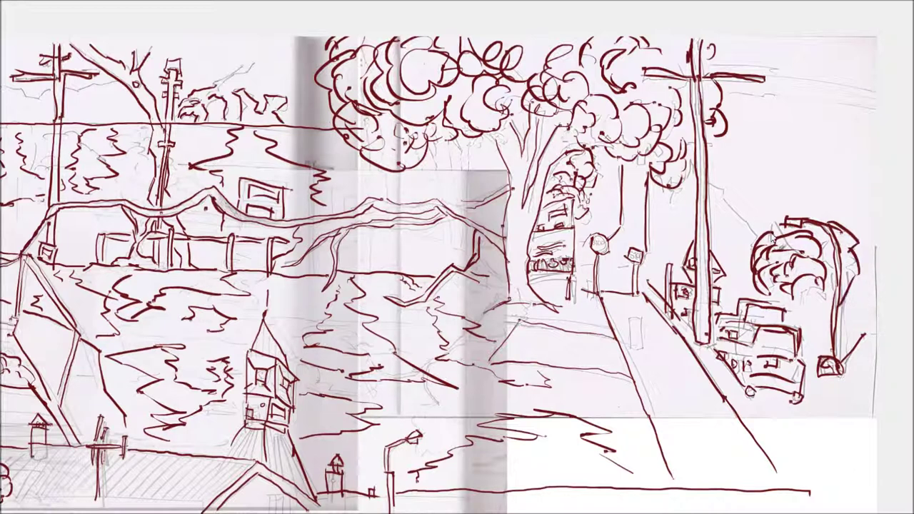
pyautogui.moveTo(759, 232); pyautogui.dragTo(711, 176)
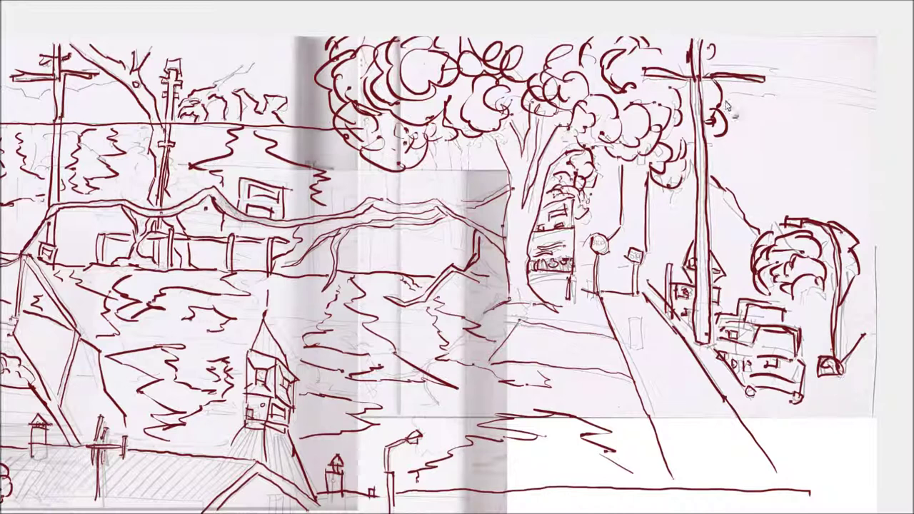
pyautogui.moveTo(722, 159)
pyautogui.mouseDown()
pyautogui.moveTo(838, 140)
pyautogui.moveTo(753, 120)
pyautogui.moveTo(766, 89)
pyautogui.mouseUp()
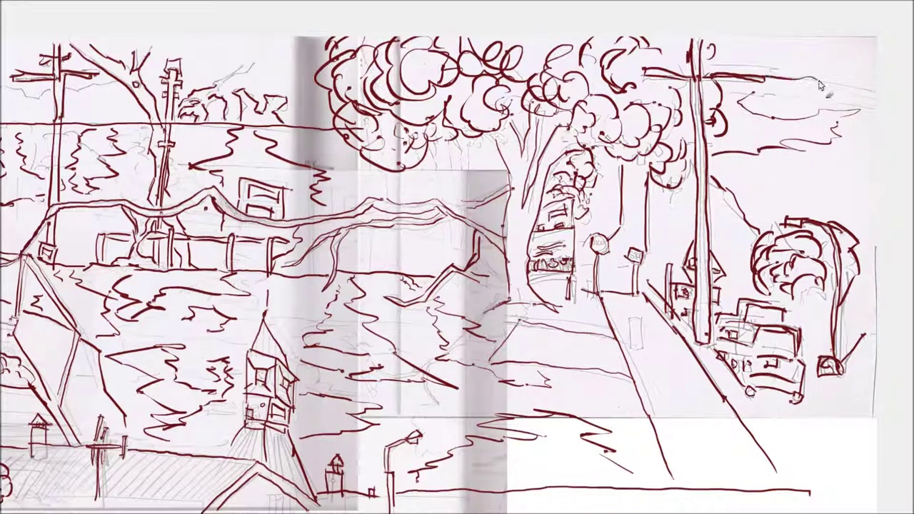
pyautogui.moveTo(760, 187); pyautogui.dragTo(809, 191)
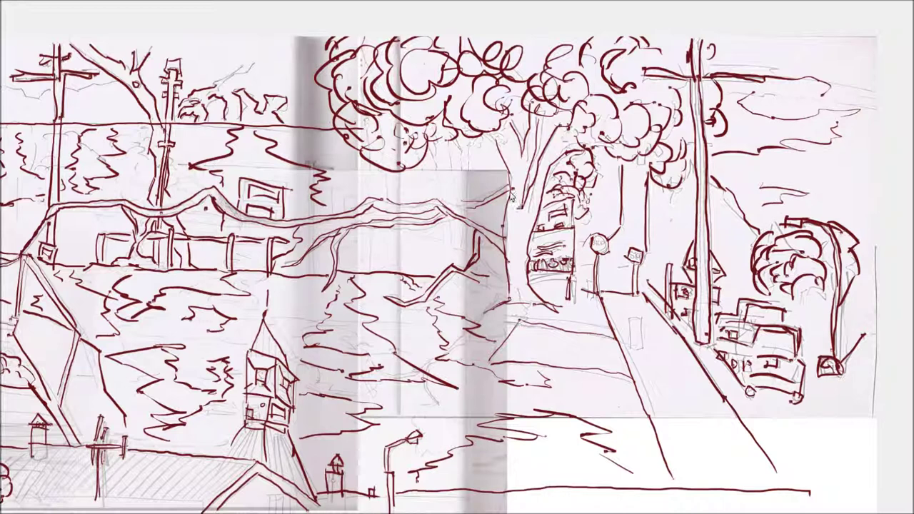
# - Add a sky zigzag, a road stroke, an ink dot and a right-edge line, then pan left
pyautogui.moveTo(234, 70); pyautogui.dragTo(276, 65)
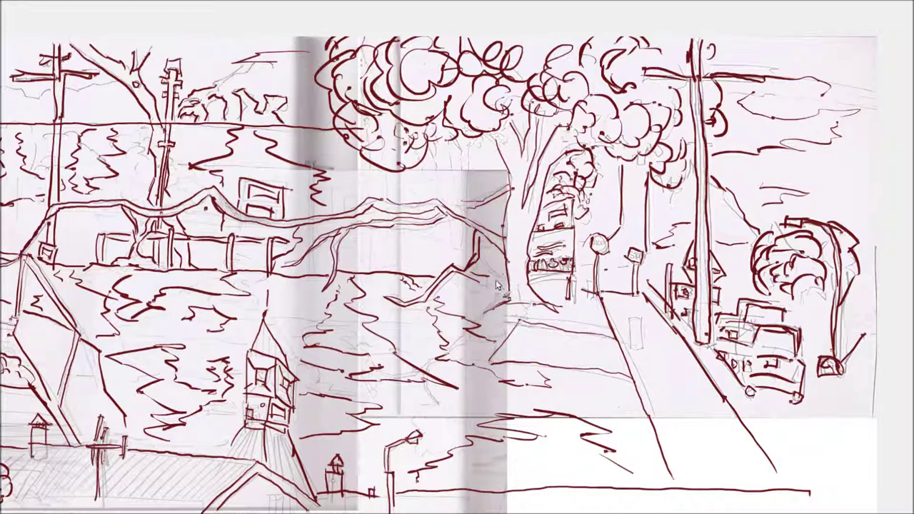
pyautogui.moveTo(463, 328); pyautogui.dragTo(504, 311)
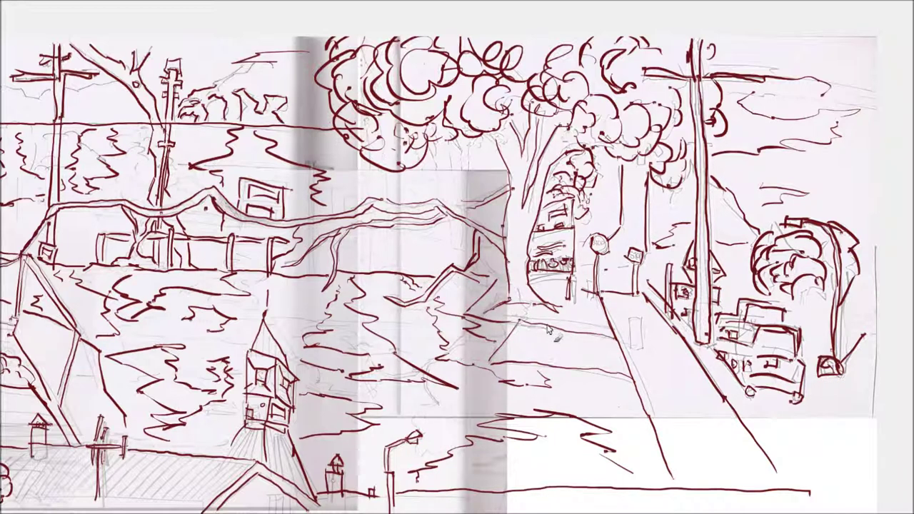
pyautogui.click(832, 420)
pyautogui.moveTo(840, 298); pyautogui.dragTo(877, 296)
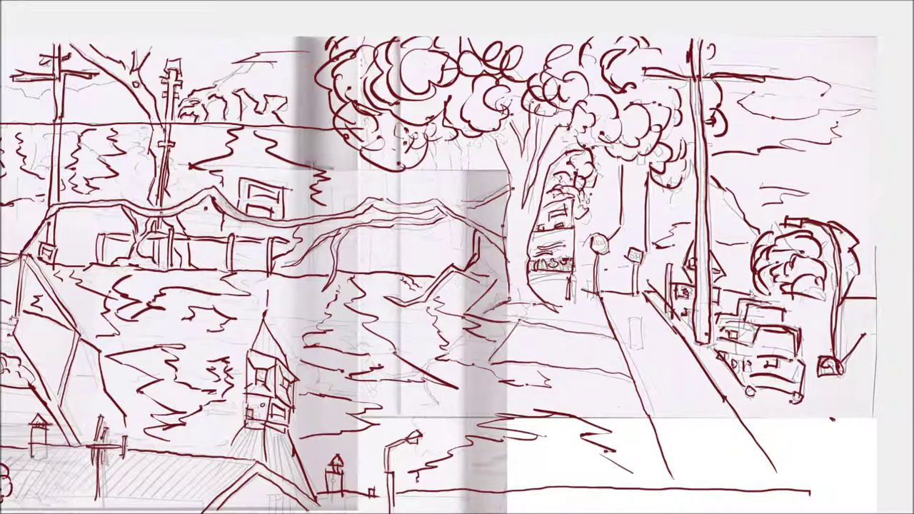
pyautogui.moveTo(619, 258); pyautogui.dragTo(697, 248)
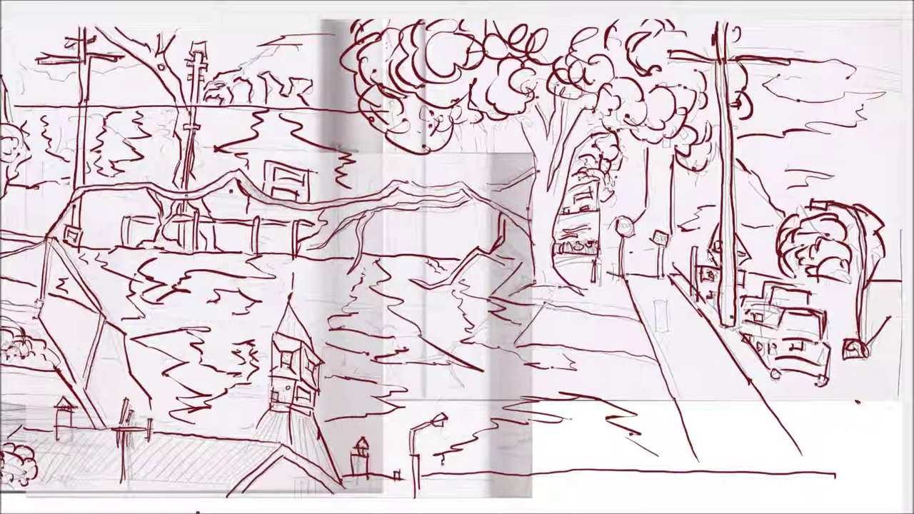
# - Show the CamStudio recorder window from the hidden notification-area icons
pyautogui.press('super')
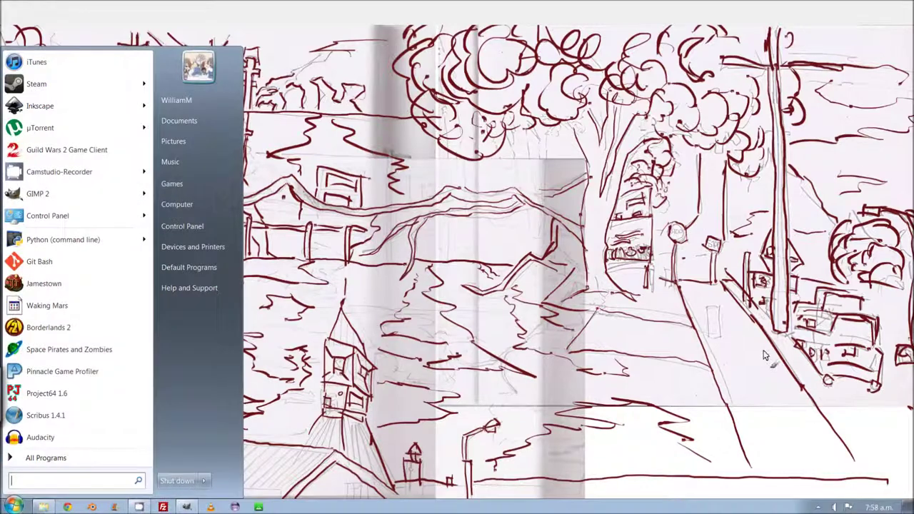
pyautogui.click(819, 508)
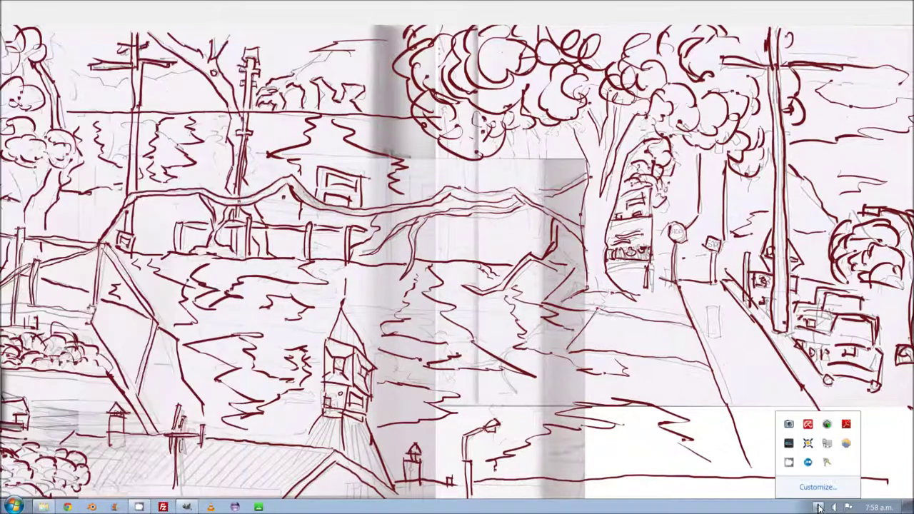
pyautogui.click(789, 463)
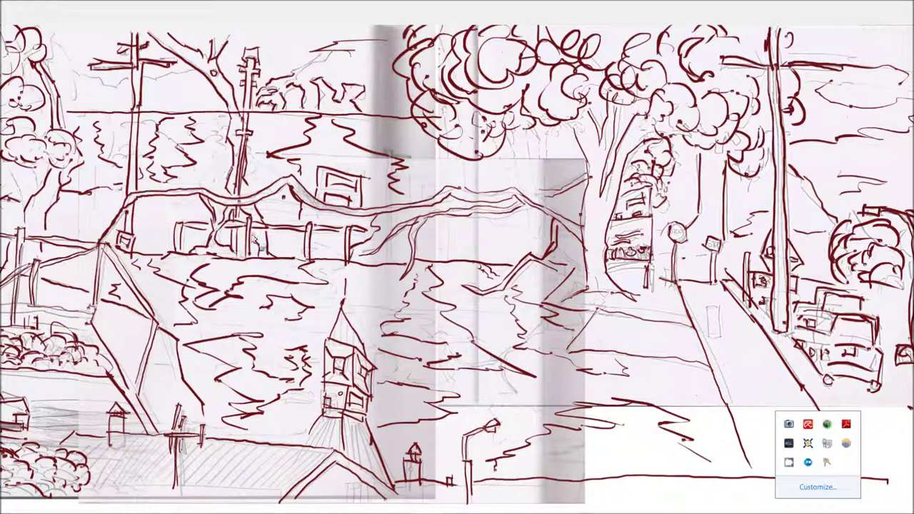
pyautogui.click(177, 196)
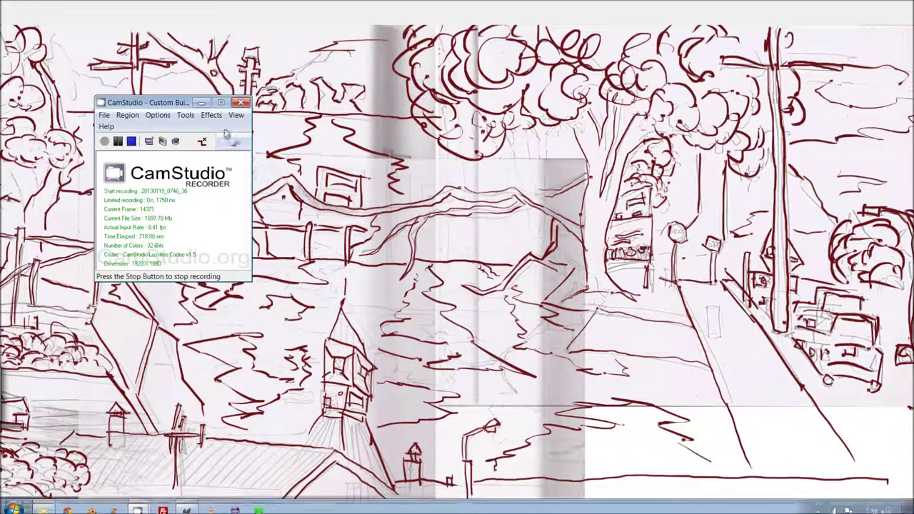